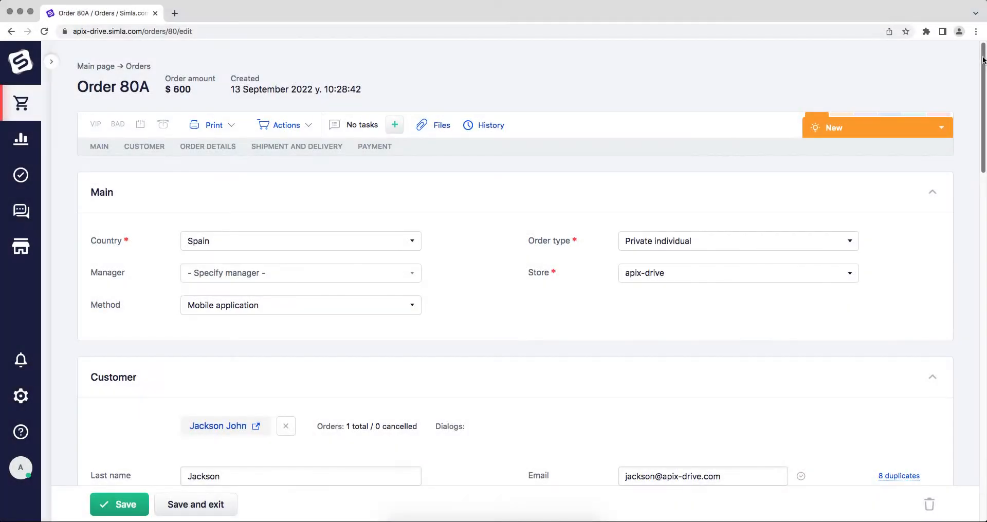
Scroll through the new test lead's record in Salesforce
scroll(514, 283, down, 5)
scroll(515, 283, down, 2)
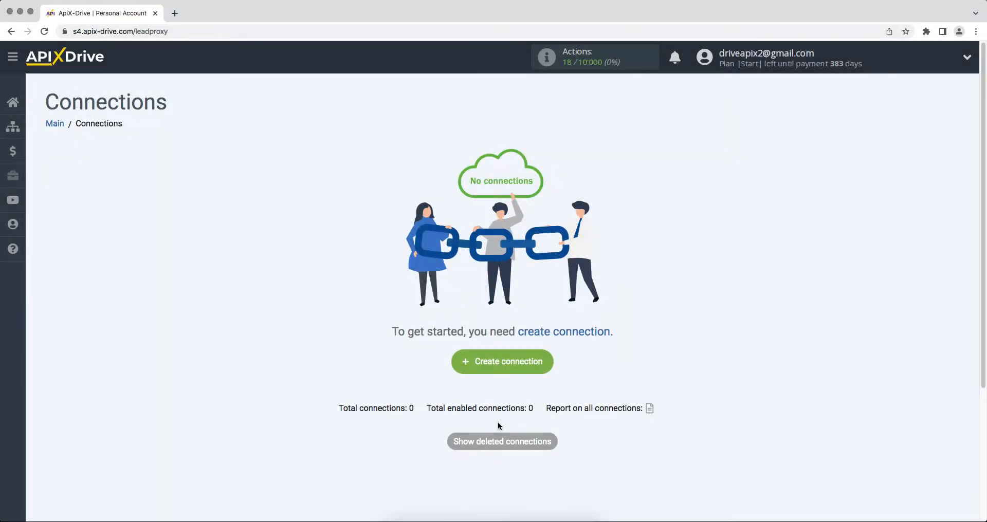
Create a new connection with Salesforce CRM as the data source system
click(473, 368)
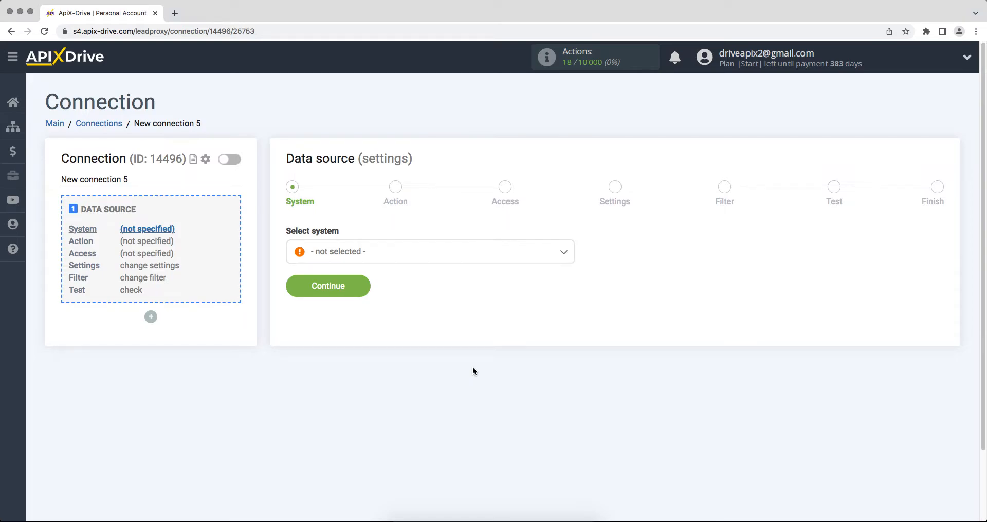
click(483, 256)
drag(571, 268, 575, 392)
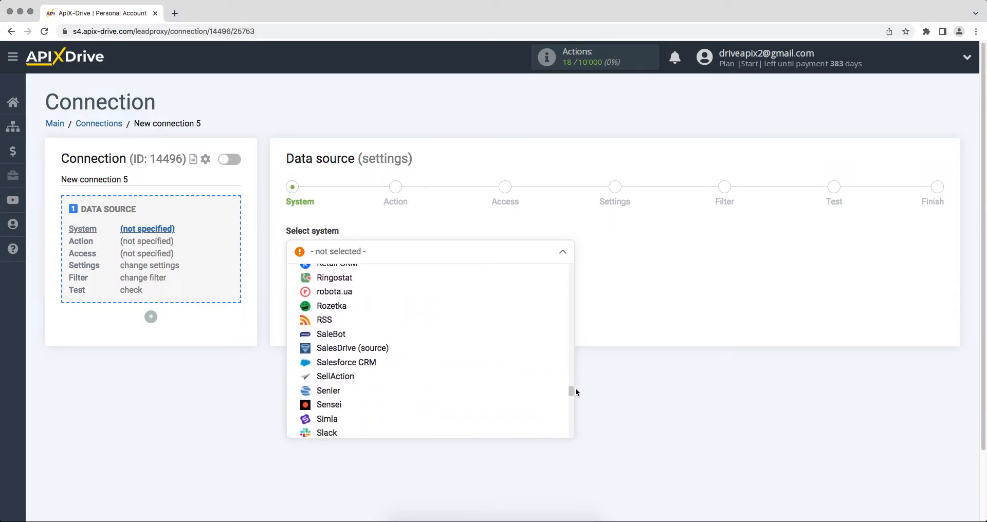
click(369, 364)
click(296, 291)
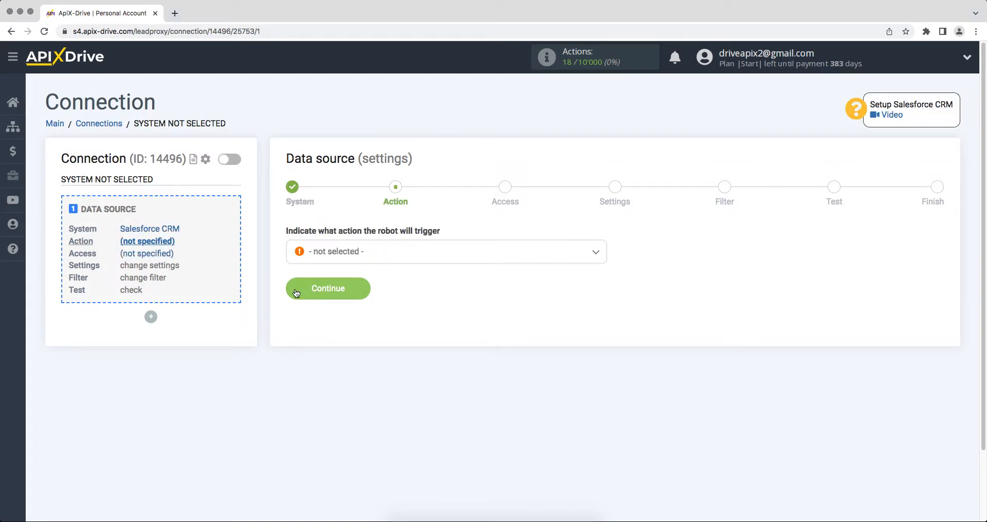
Choose Get LEADS (new) as the source action and proceed to Access
click(326, 255)
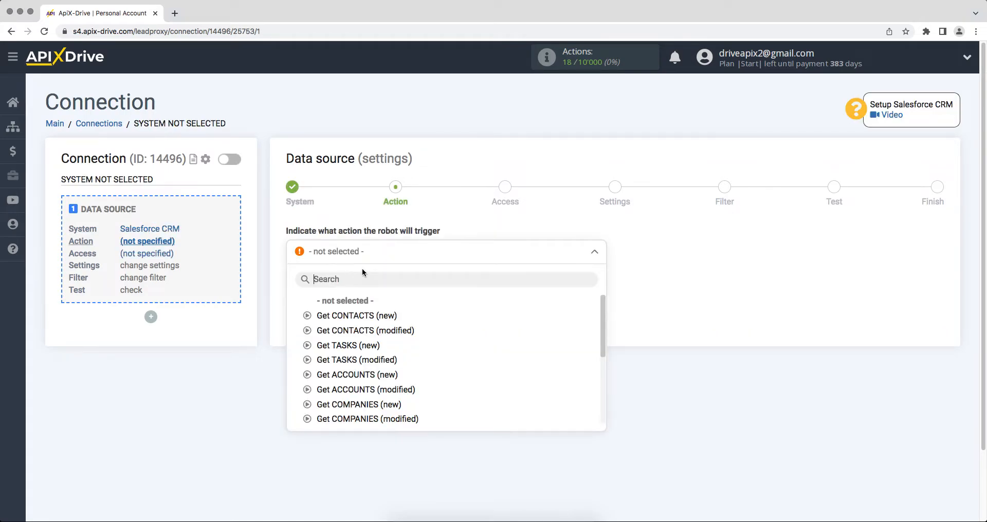
drag(606, 306, 603, 350)
click(341, 380)
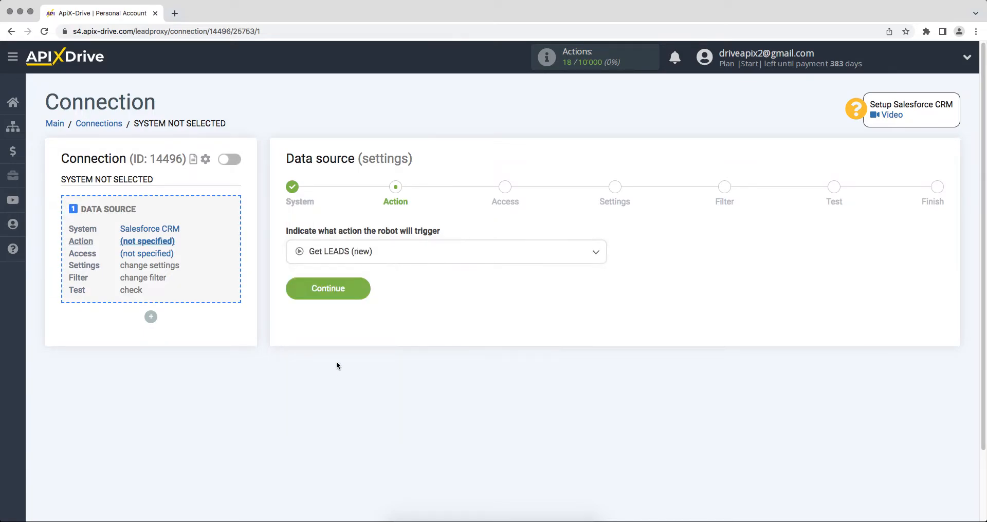
click(301, 295)
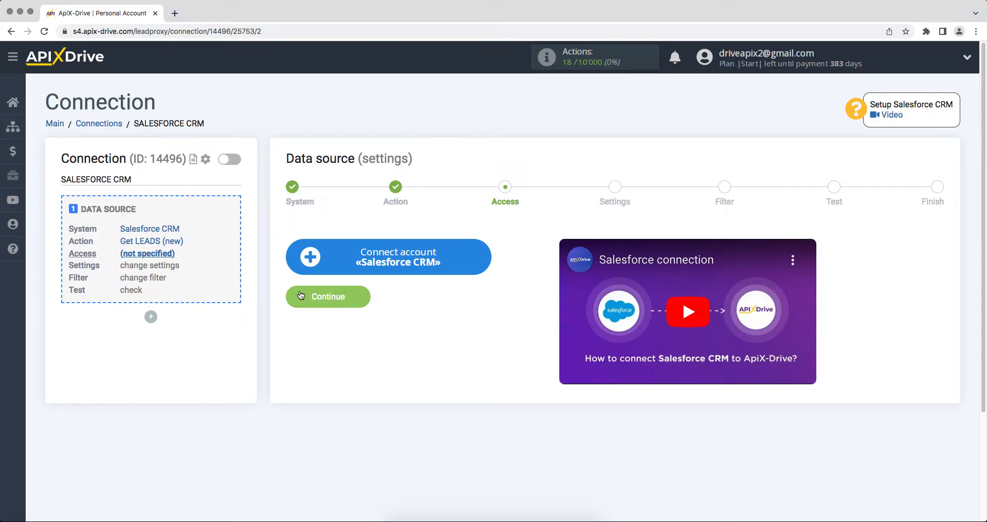
Sign in to Salesforce with the account username and password
click(299, 264)
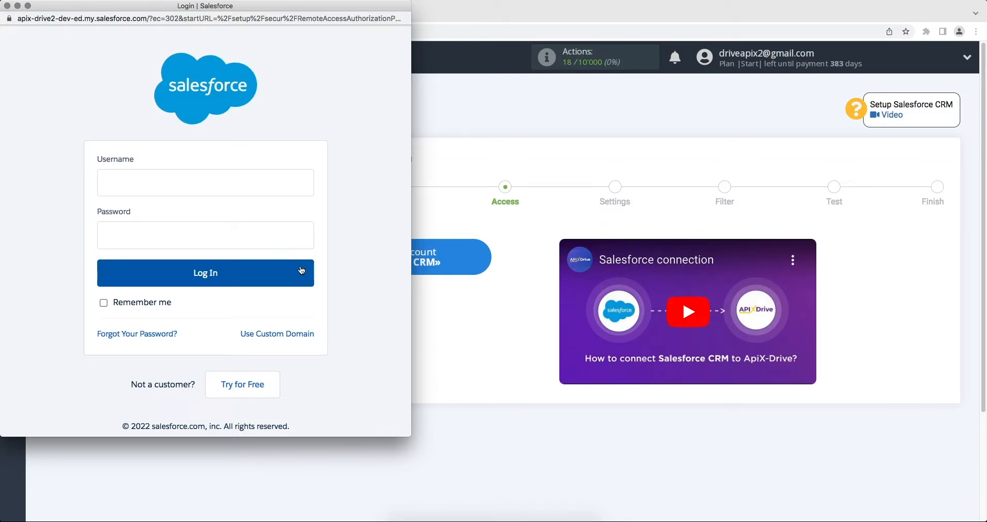
click(247, 188)
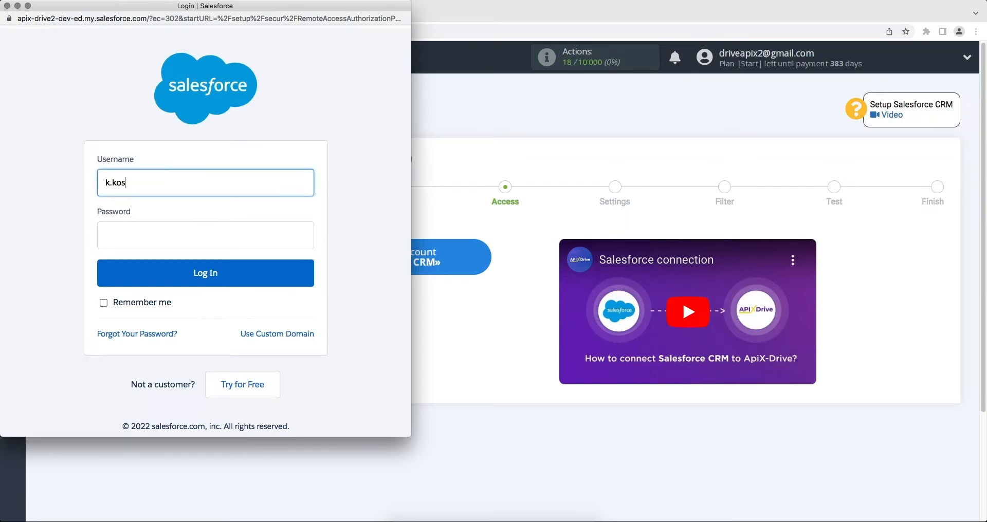
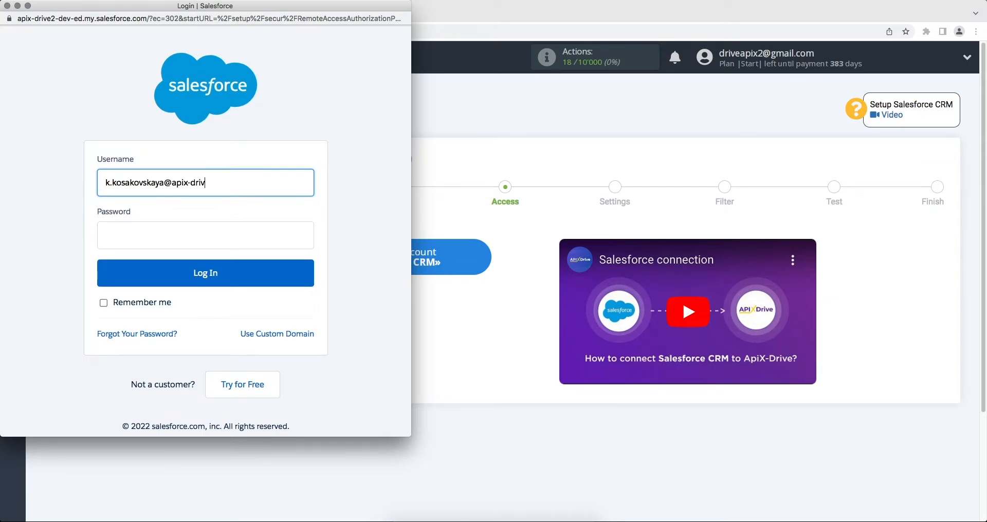
click(248, 235)
text(•••••••••••)
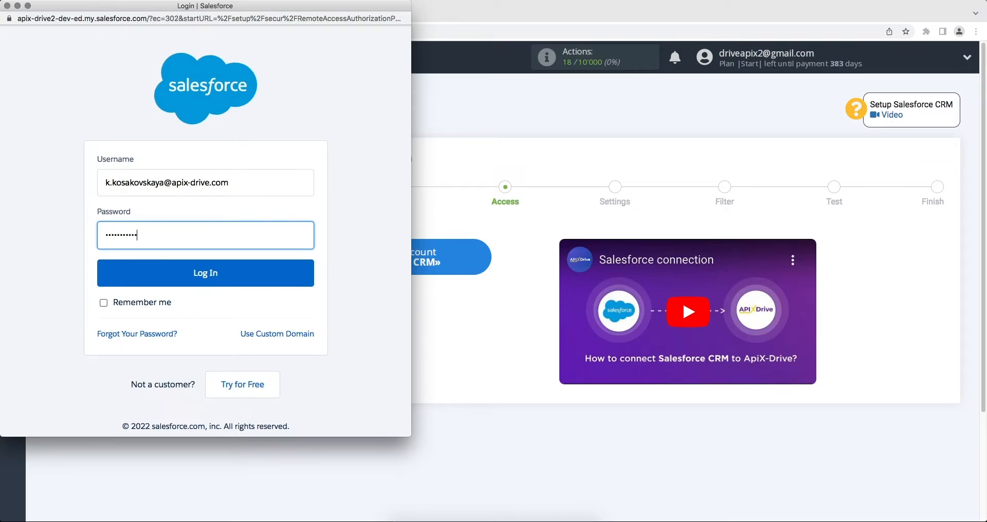
click(248, 273)
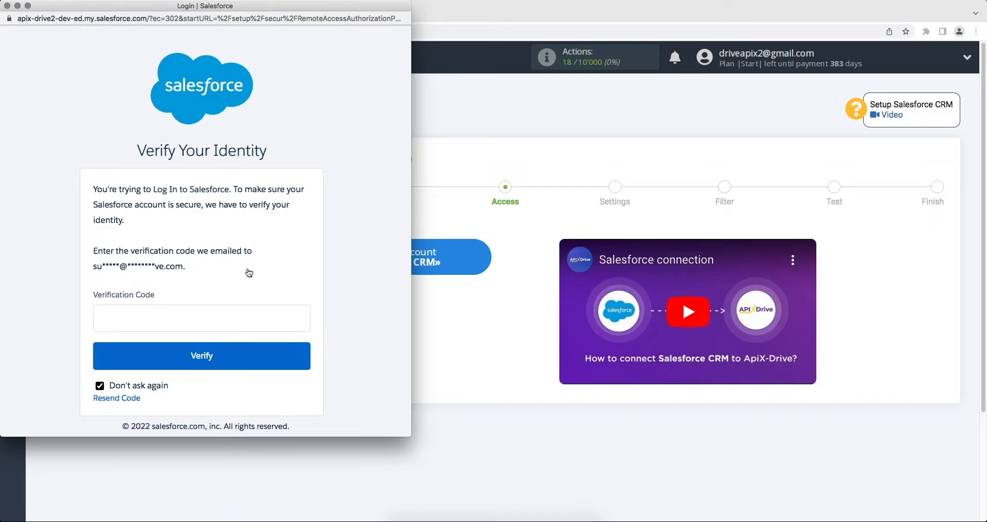
Enter the emailed verification code to confirm the identity
click(228, 317)
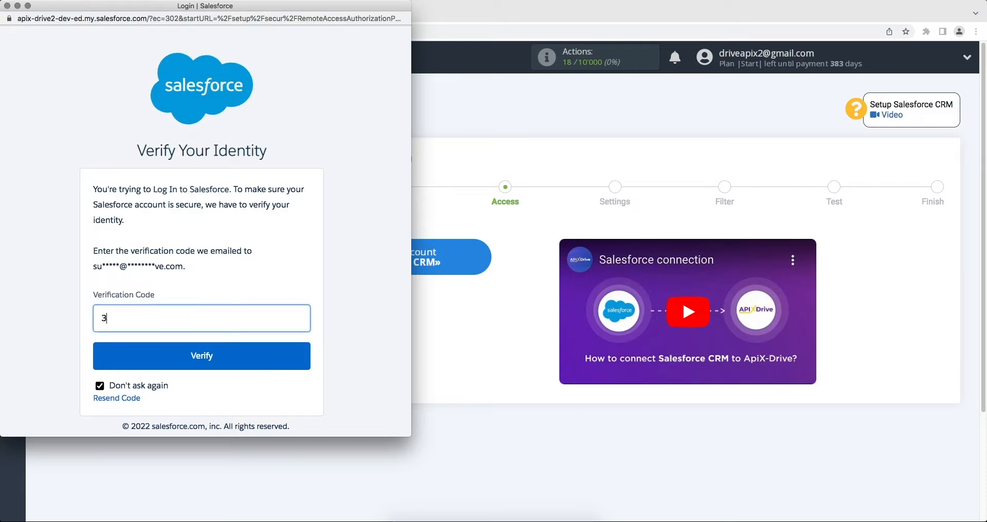
click(229, 352)
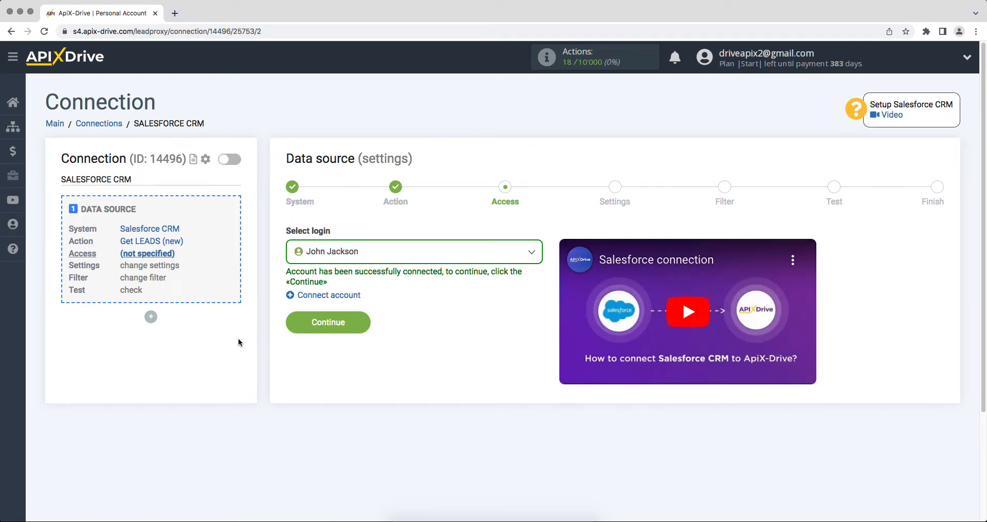
Select the new Salesforce login and skip the Settings and Filter steps
click(320, 247)
click(325, 333)
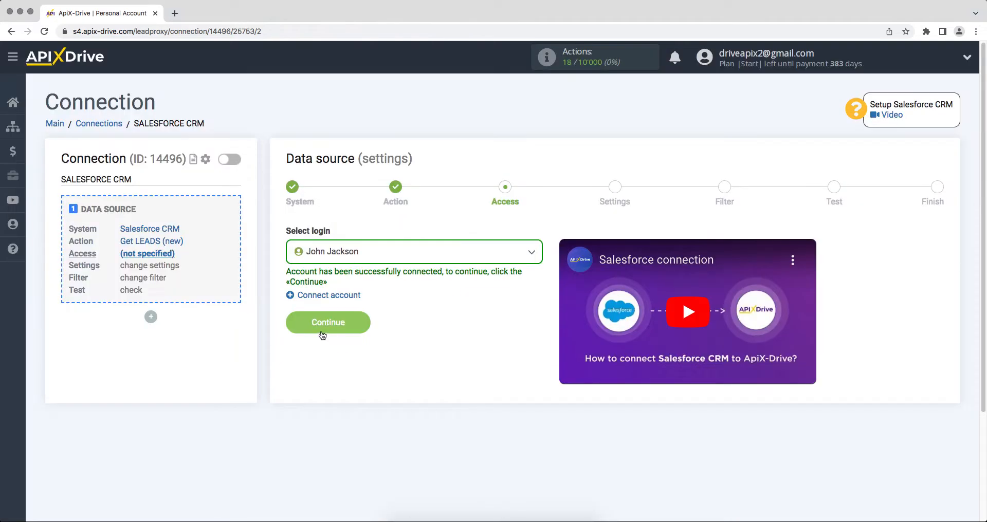
click(297, 330)
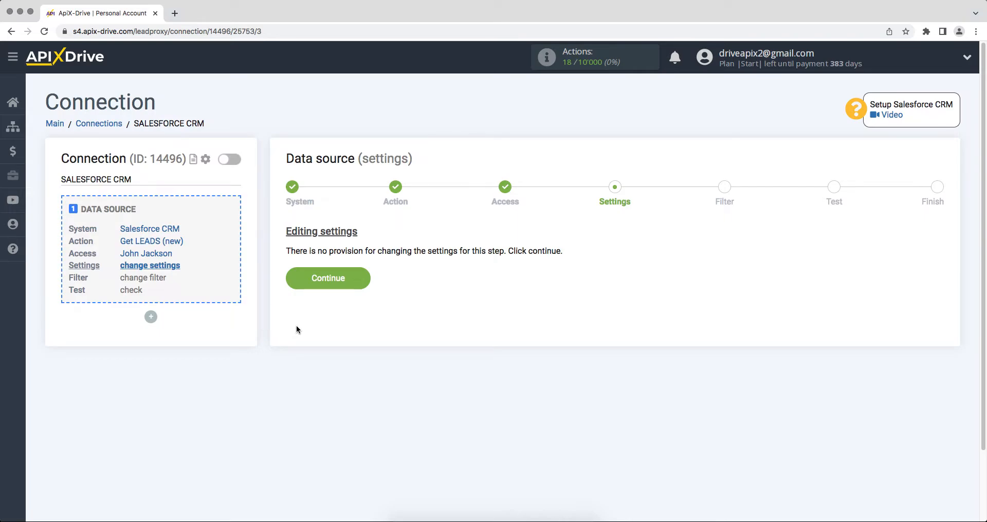
click(291, 282)
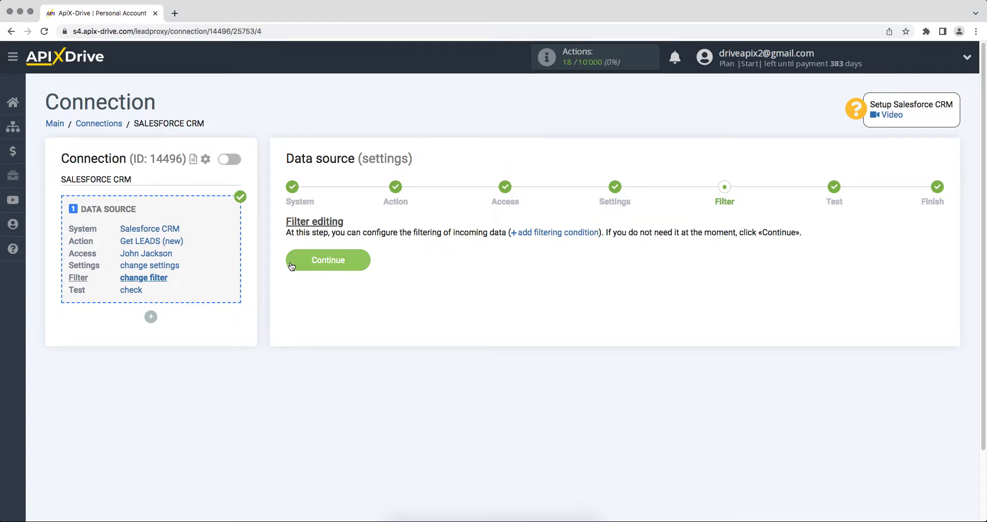
click(291, 263)
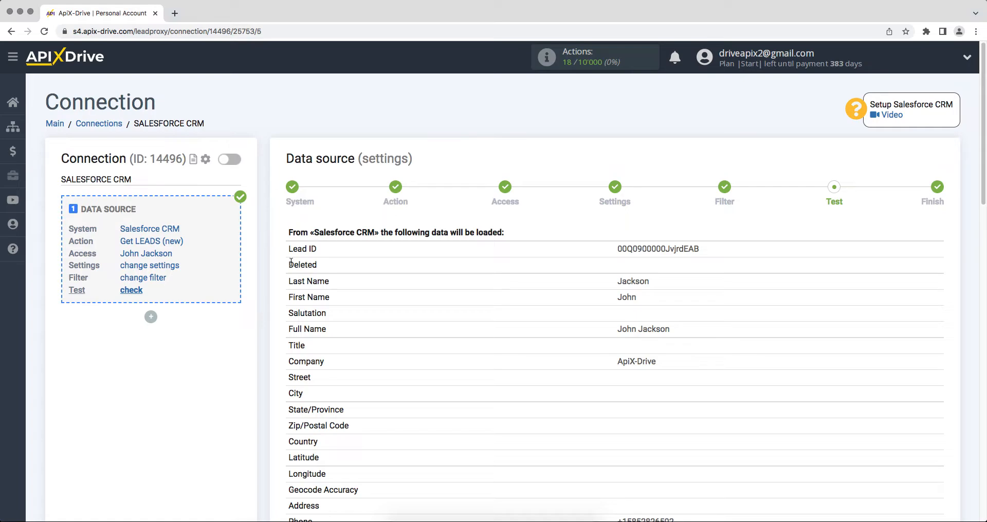
Review the loaded test lead data and finish the Salesforce source setup
scroll(291, 262, down, 10)
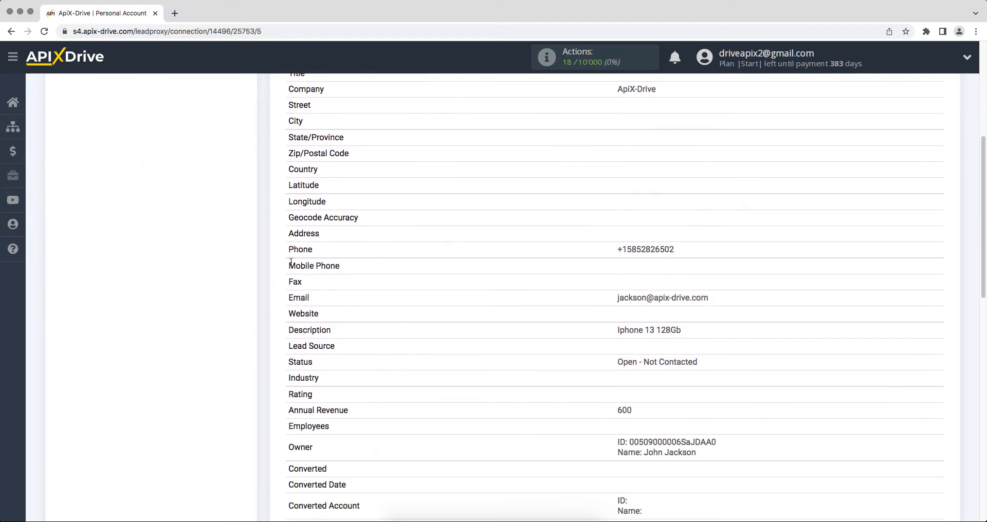
scroll(291, 262, down, 5)
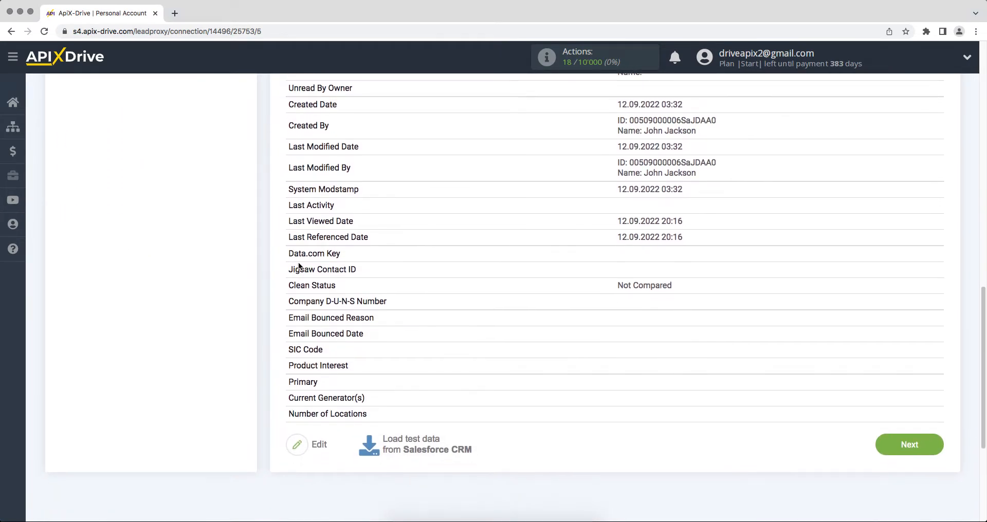
click(895, 448)
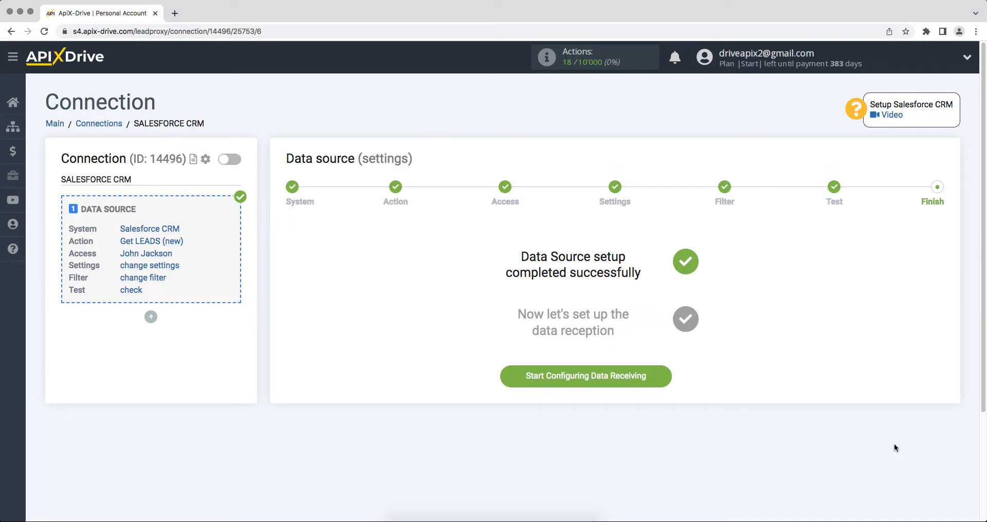
Set Simla as the data destination system
click(513, 380)
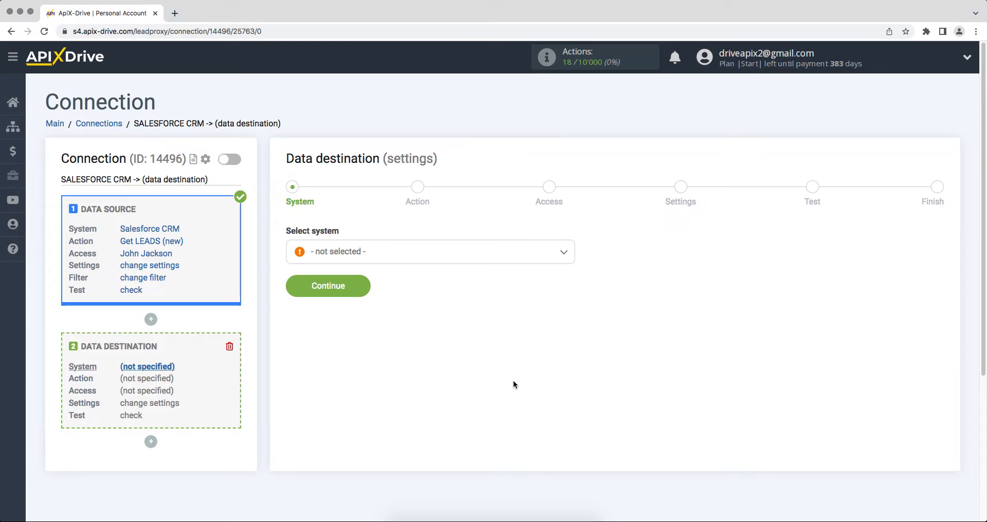
click(521, 257)
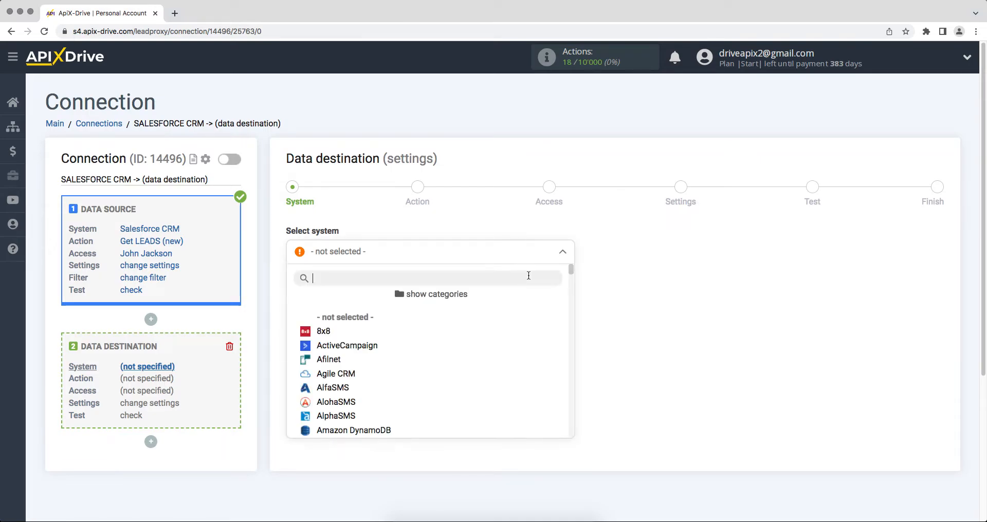
drag(570, 273, 573, 389)
click(359, 341)
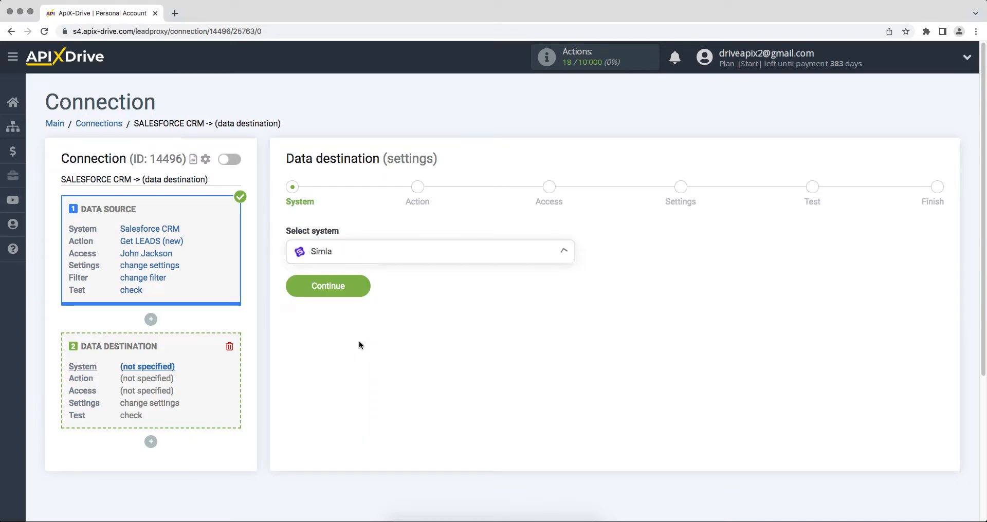
click(305, 293)
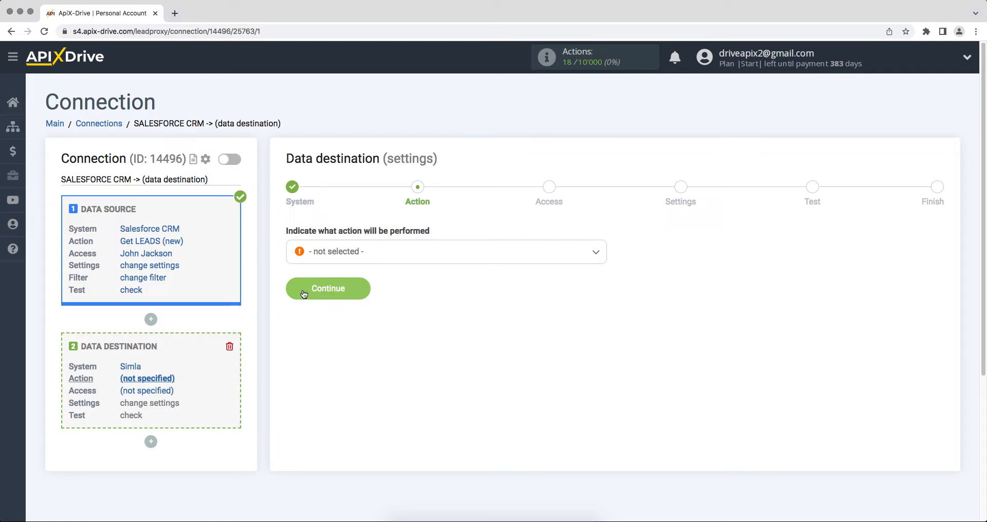
Choose Create ORDER as the destination action and proceed to Access
click(334, 250)
click(344, 329)
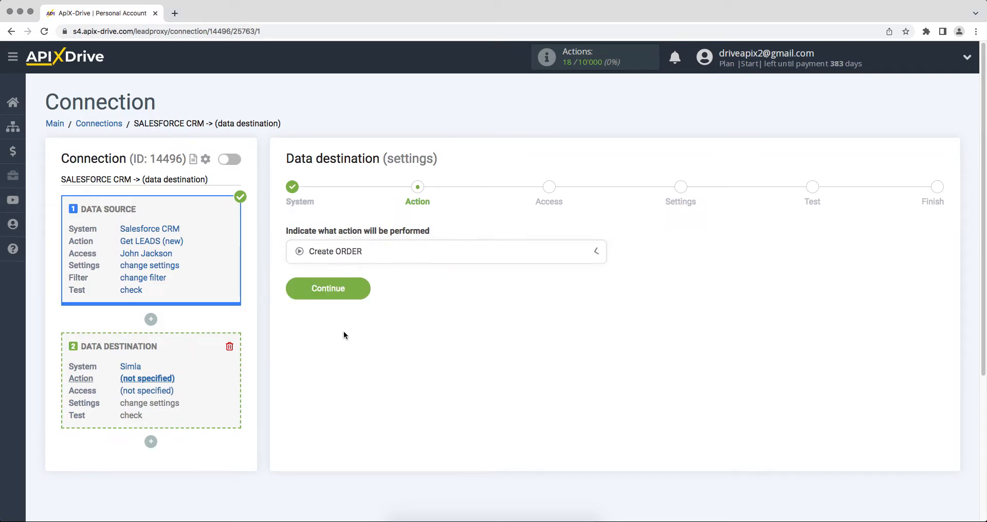
click(298, 297)
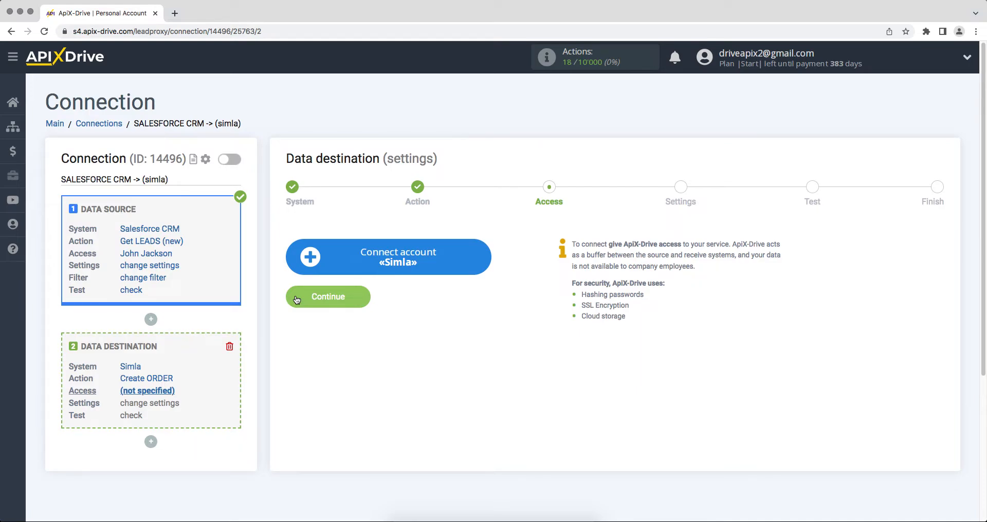
Copy the domain apix-drive.simla.com from the Simla orders page address
click(309, 269)
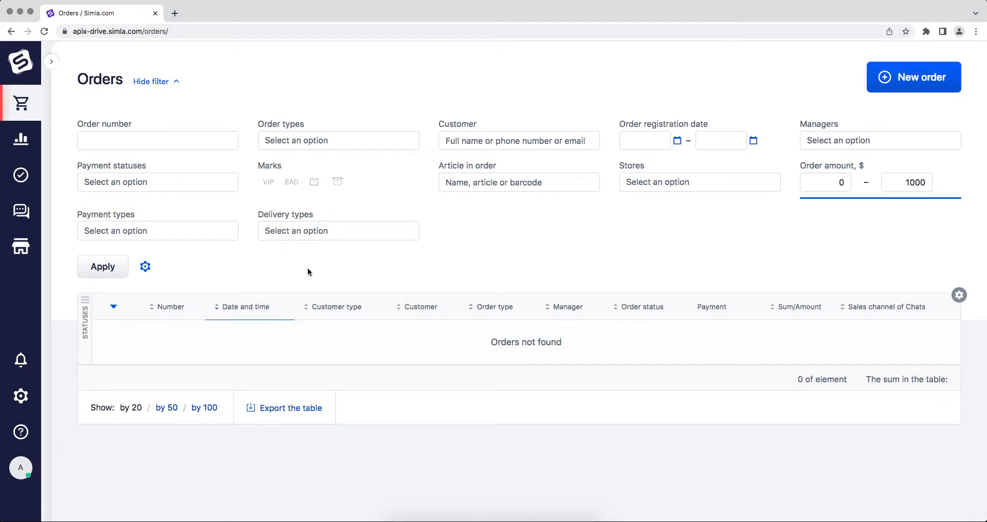
click(297, 32)
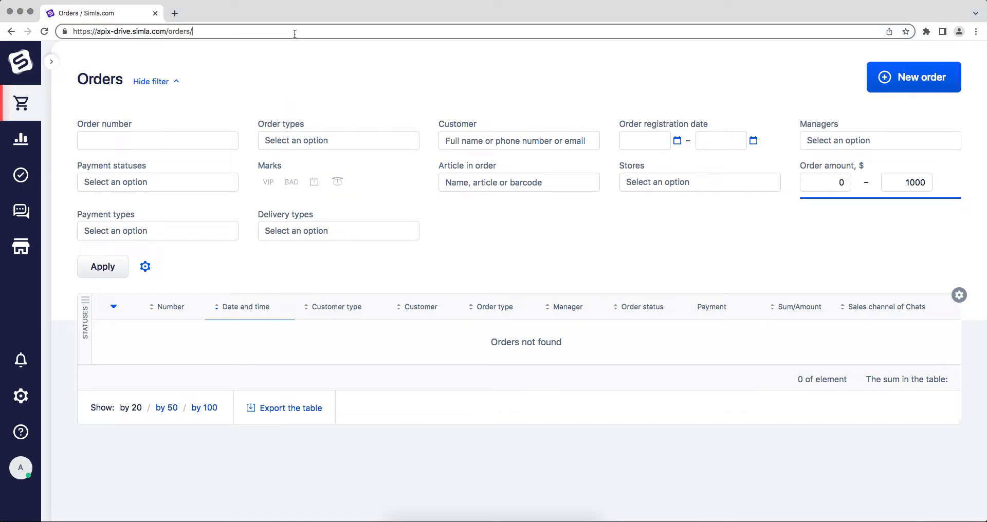
drag(167, 31, 99, 31)
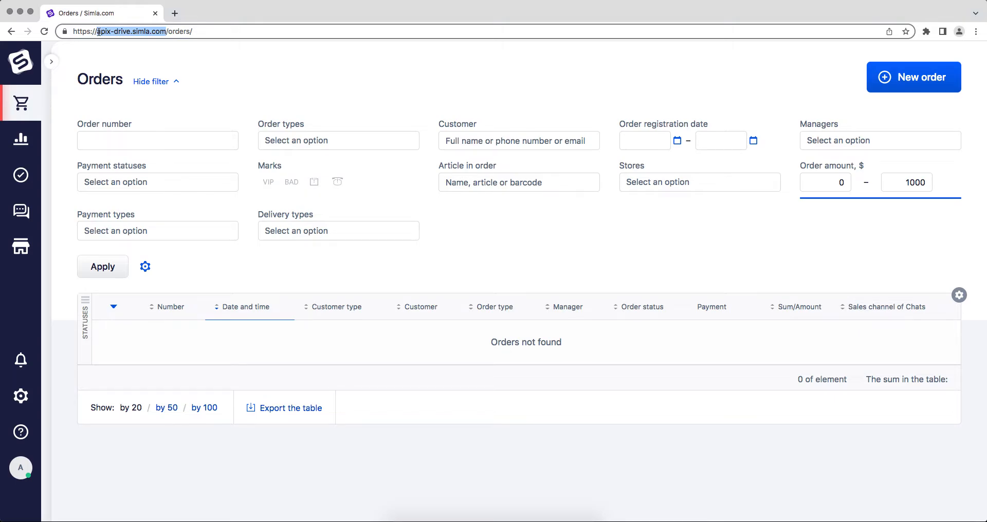
right_click(107, 31)
click(122, 94)
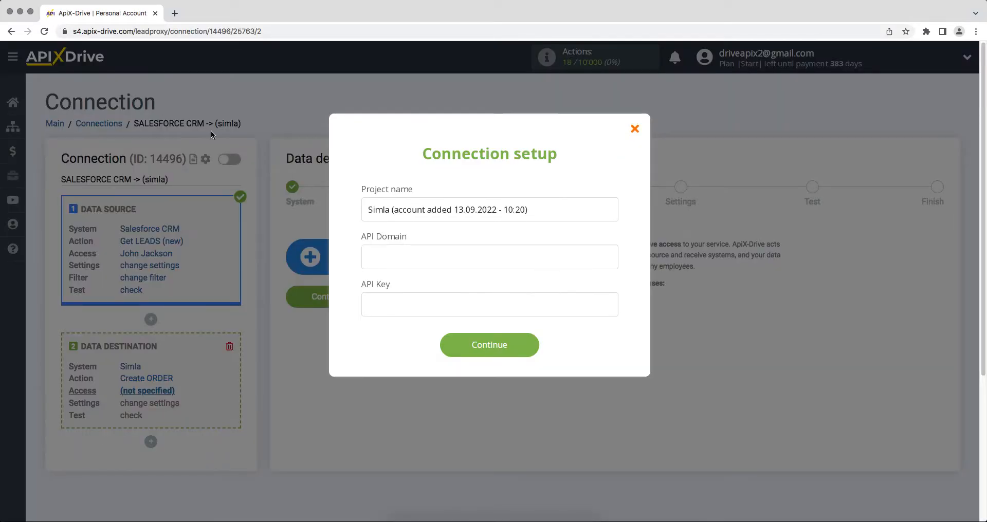
Paste apix-drive.simla.com into the API Domain field
click(390, 257)
right_click(395, 263)
click(410, 321)
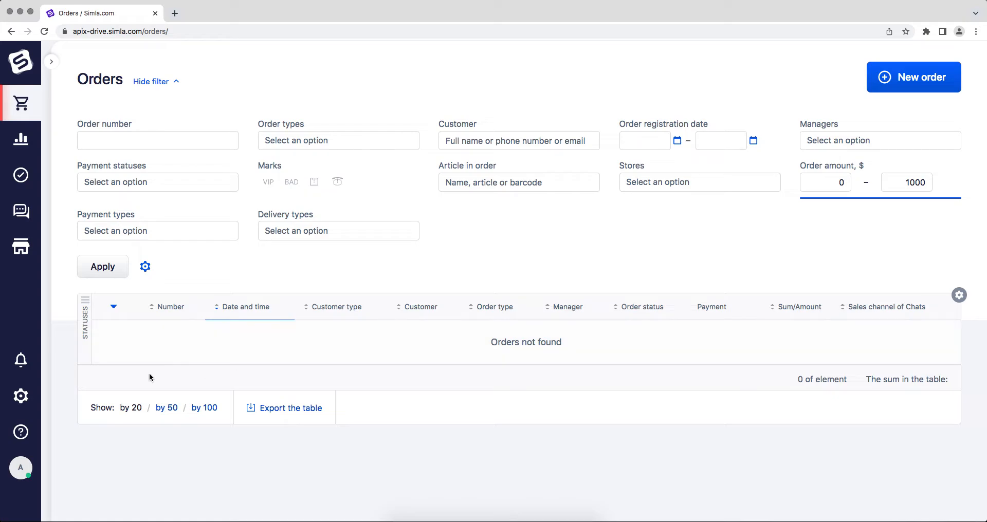
Go to Settings > Integration > API access keys and add a new key
click(20, 396)
click(167, 364)
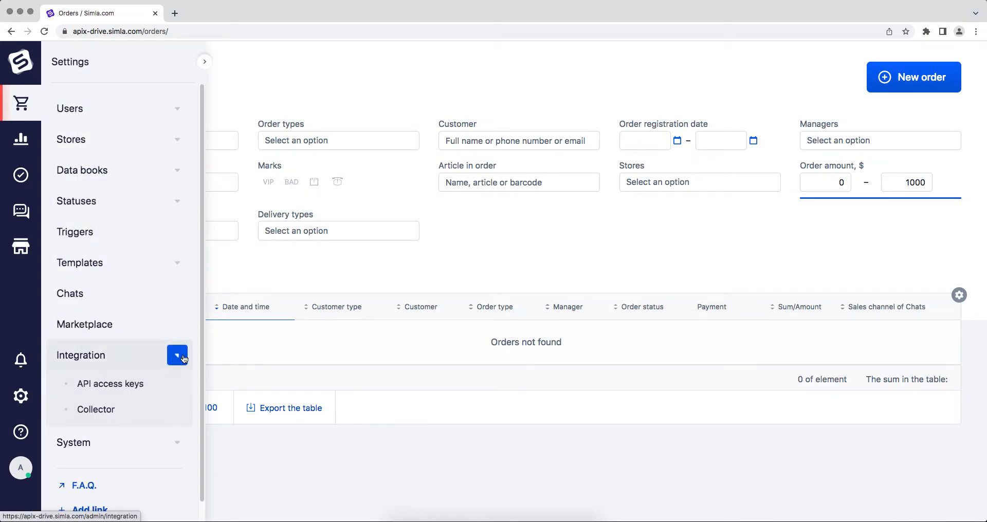
click(126, 383)
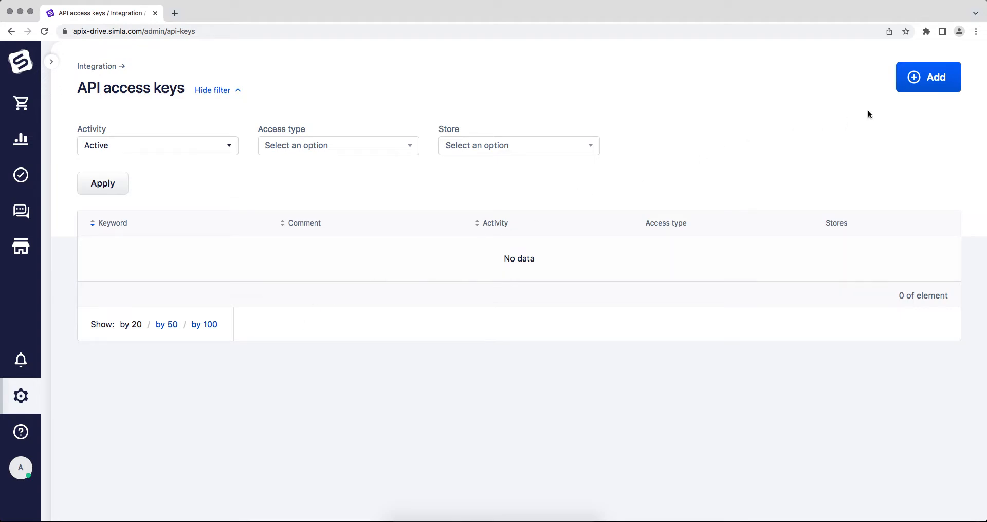
click(913, 84)
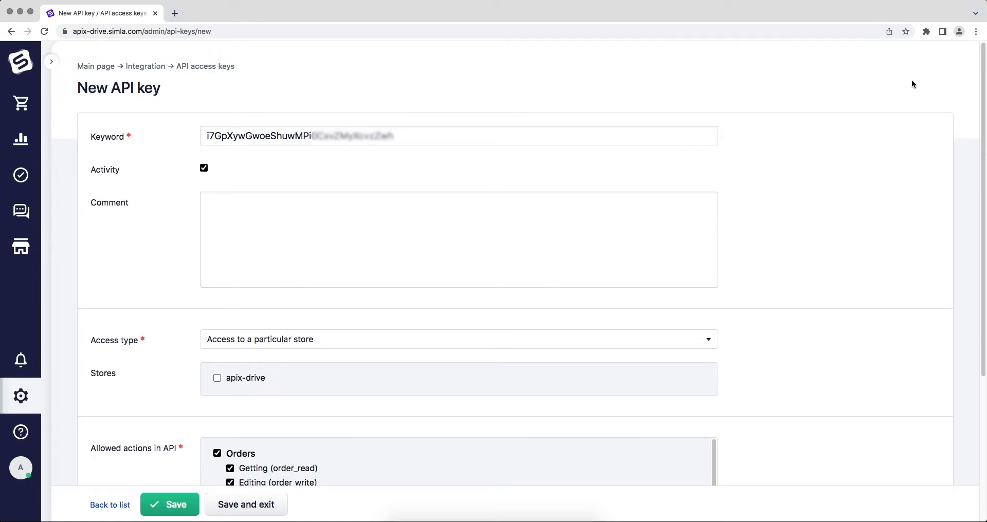
Limit the key to the apix-drive store, comment it ApiX-Drive, save, and select it
click(217, 379)
click(232, 250)
text(A)
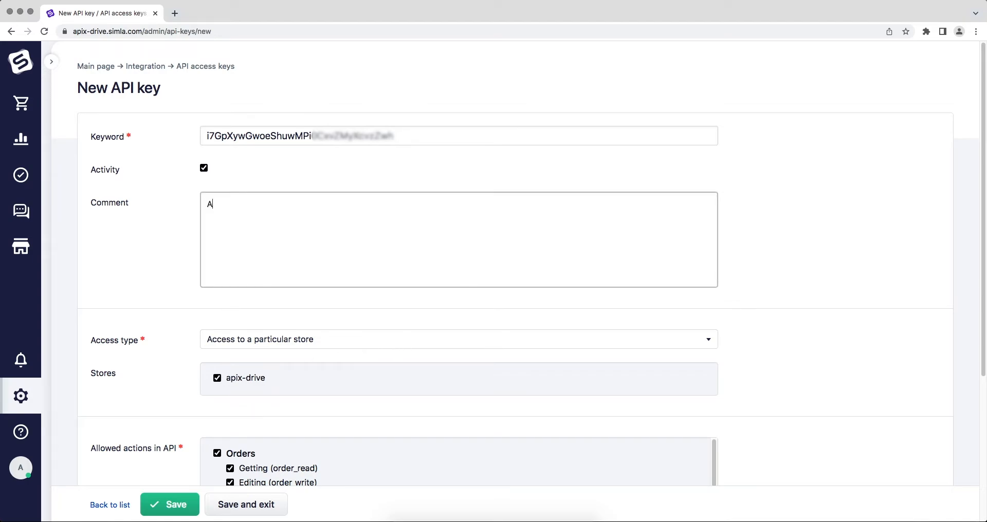
text(piX-Drive)
scroll(779, 447, down, 5)
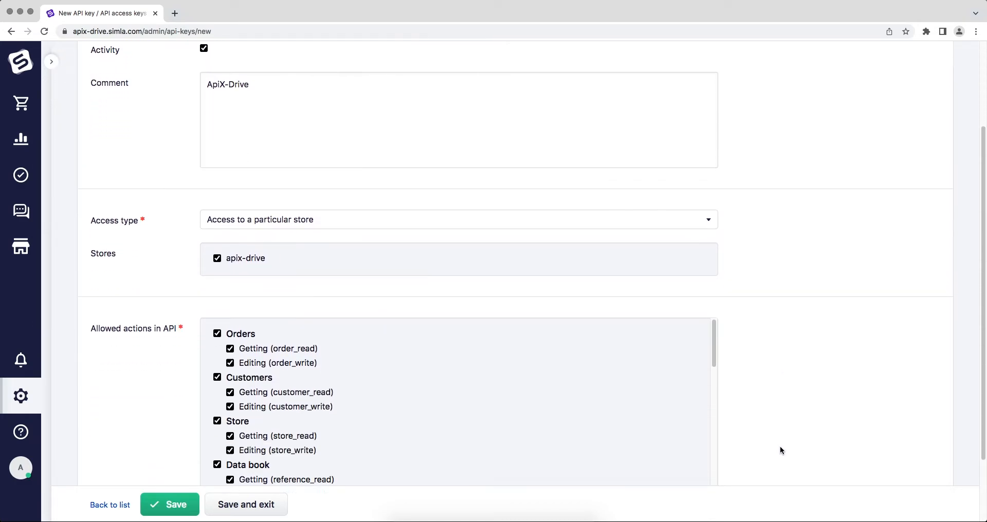
drag(714, 288, 742, 441)
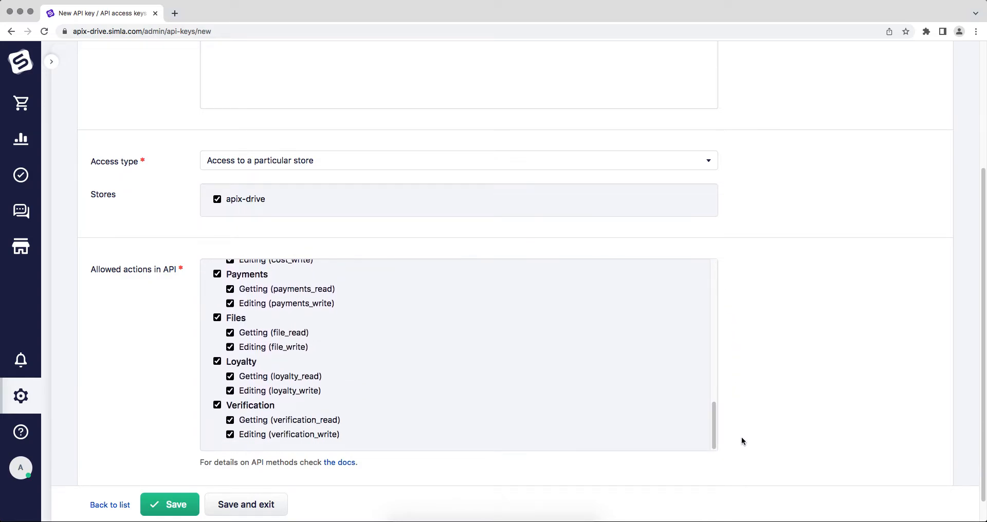
click(182, 501)
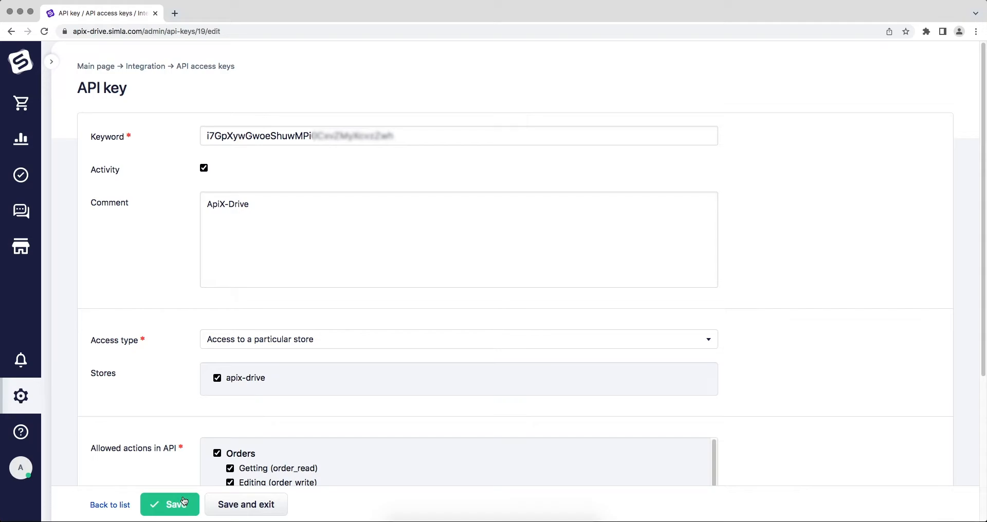
drag(483, 136, 205, 137)
right_click(219, 138)
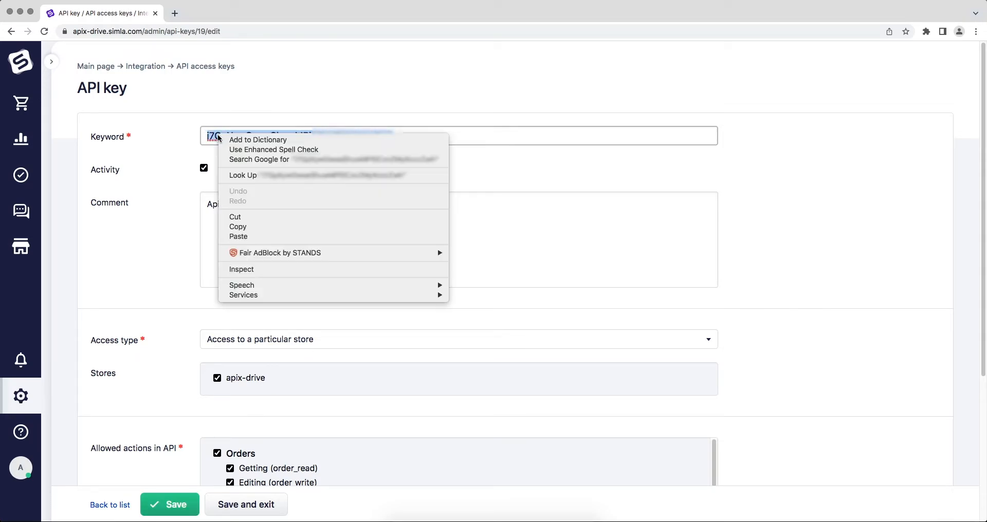
Copy the Simla API key into the API Key field and submit the connection
click(247, 227)
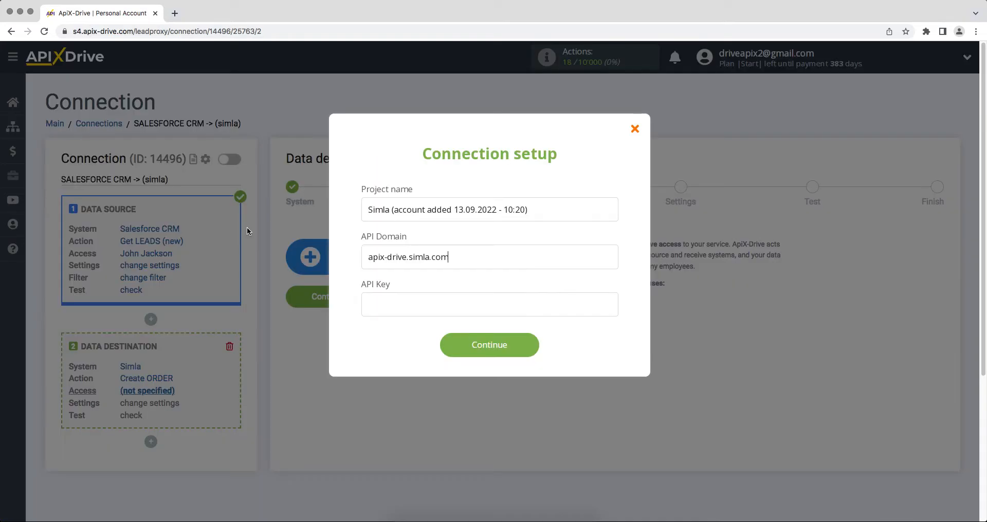
right_click(383, 306)
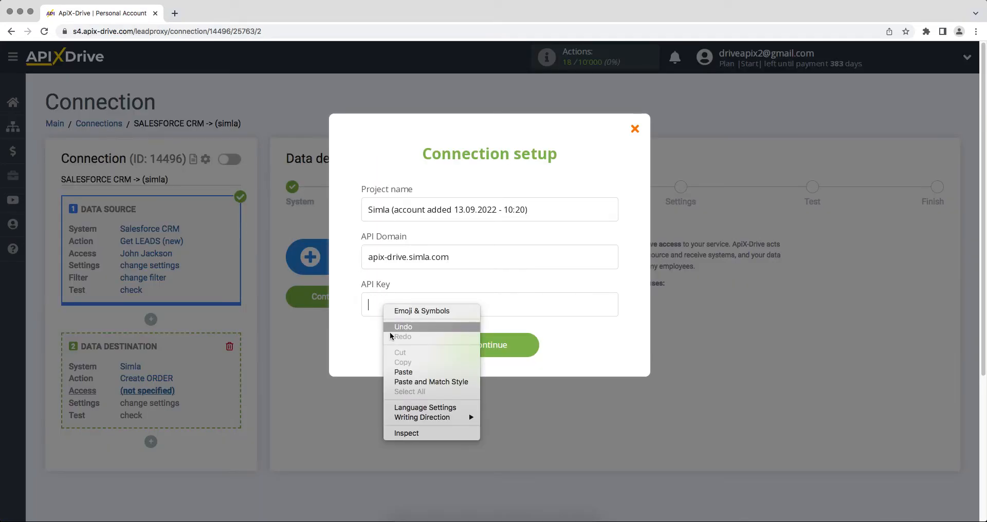
click(396, 371)
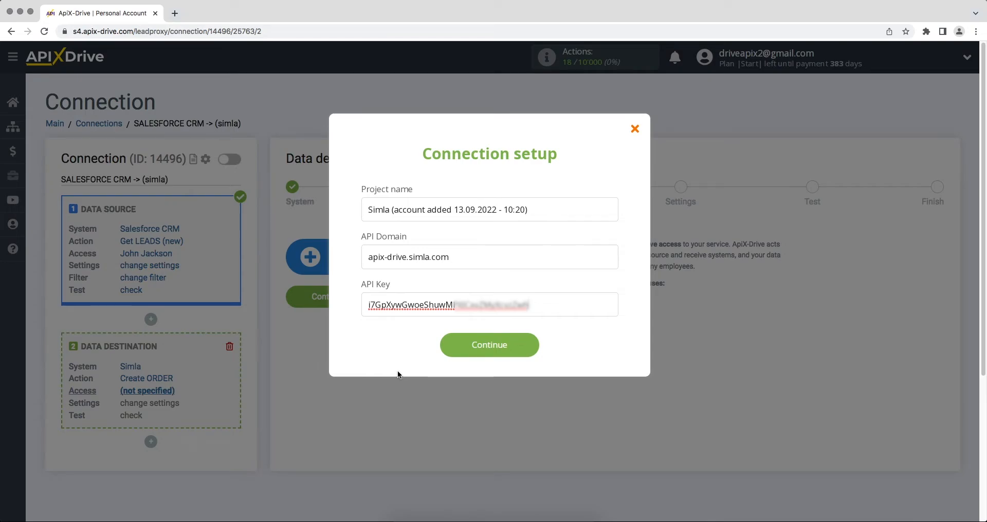
click(456, 356)
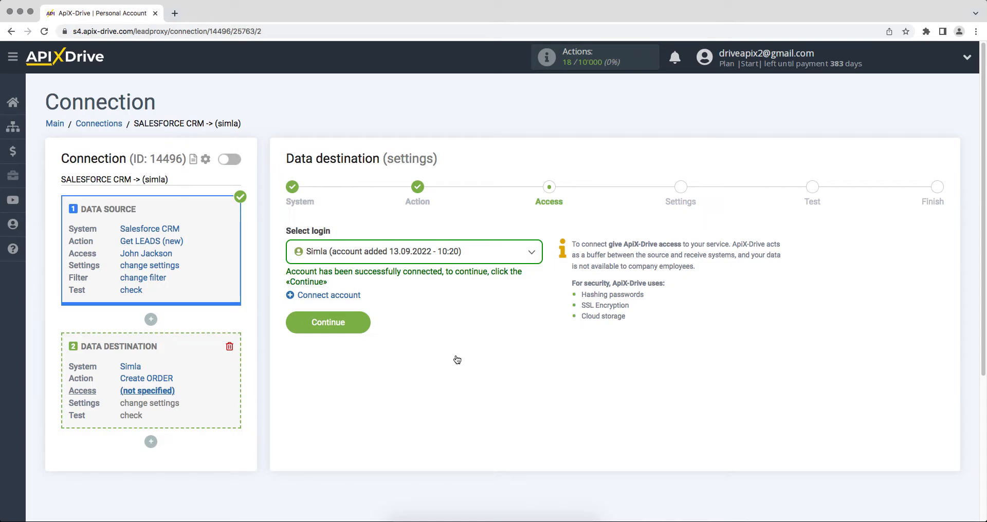
Select the new Simla account as the login and continue to Settings
click(452, 253)
click(437, 335)
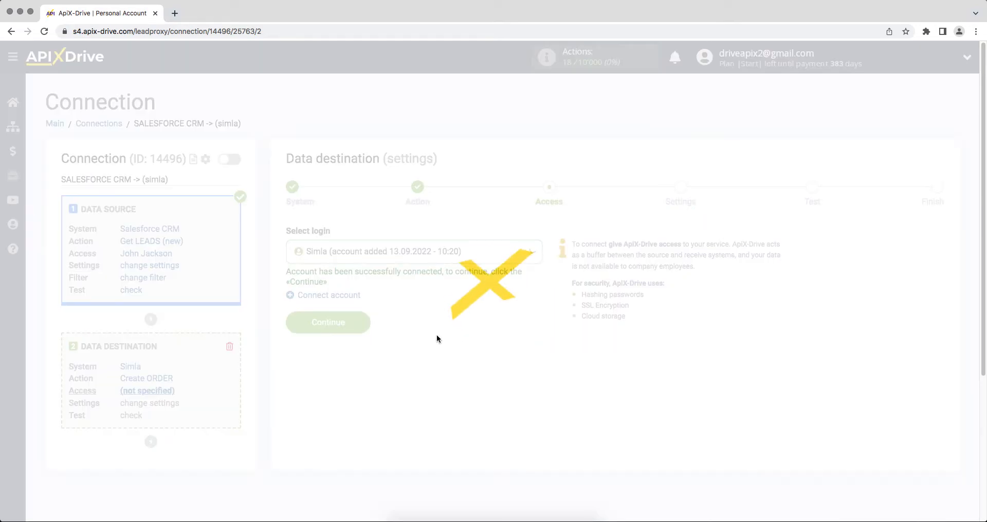
click(303, 323)
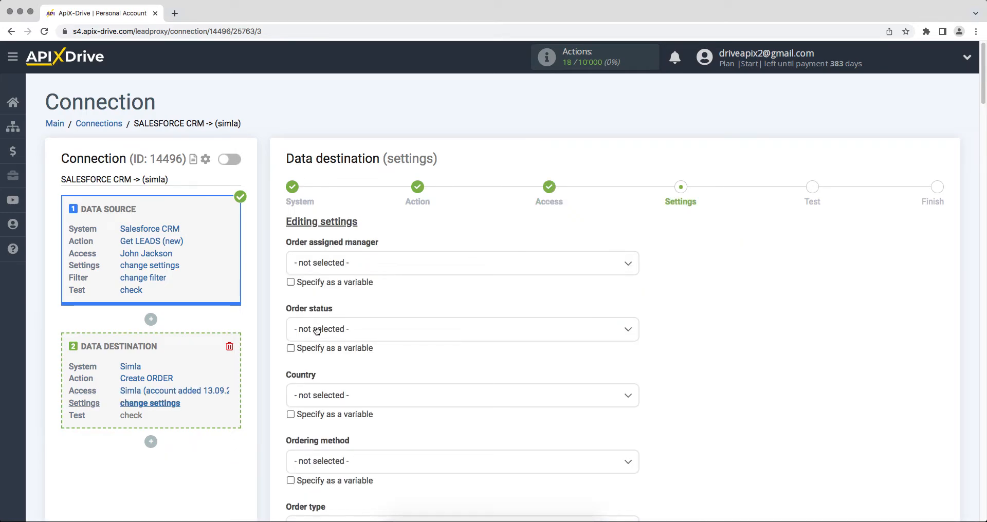
Set Order status to New and Country to ES
click(317, 331)
click(313, 390)
scroll(315, 392, down, 1)
scroll(316, 392, down, 2)
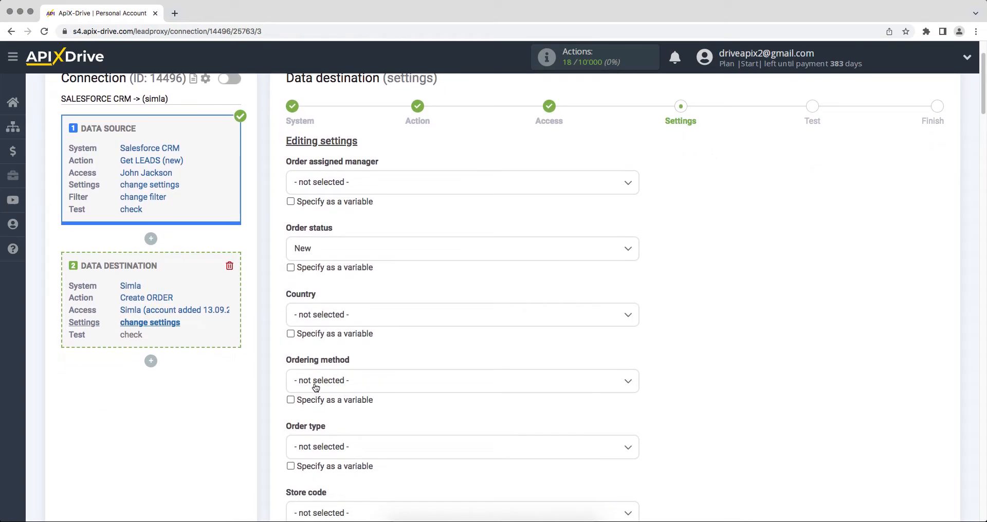
click(331, 314)
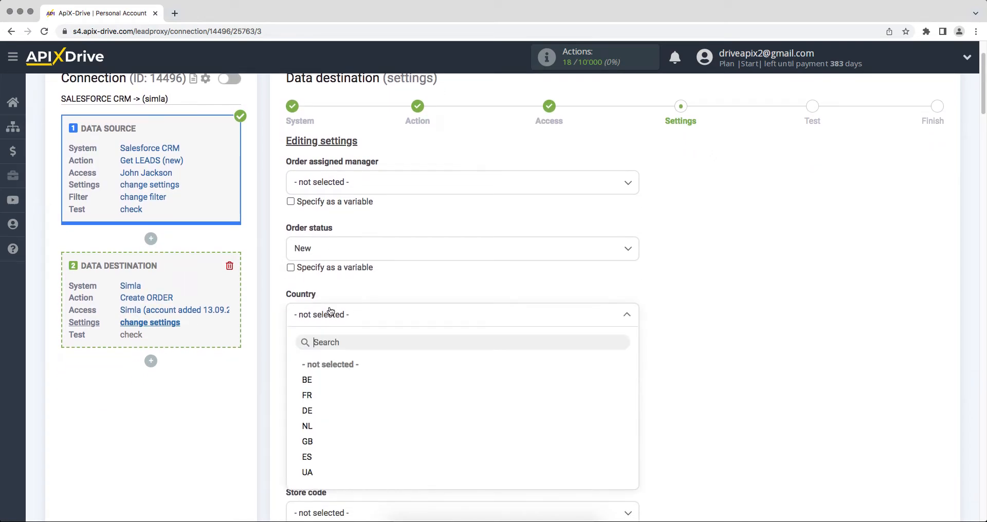
click(307, 457)
Set Ordering method to Mobile application and Order type to Private individual
click(318, 389)
scroll(319, 393, down, 1)
scroll(319, 392, down, 3)
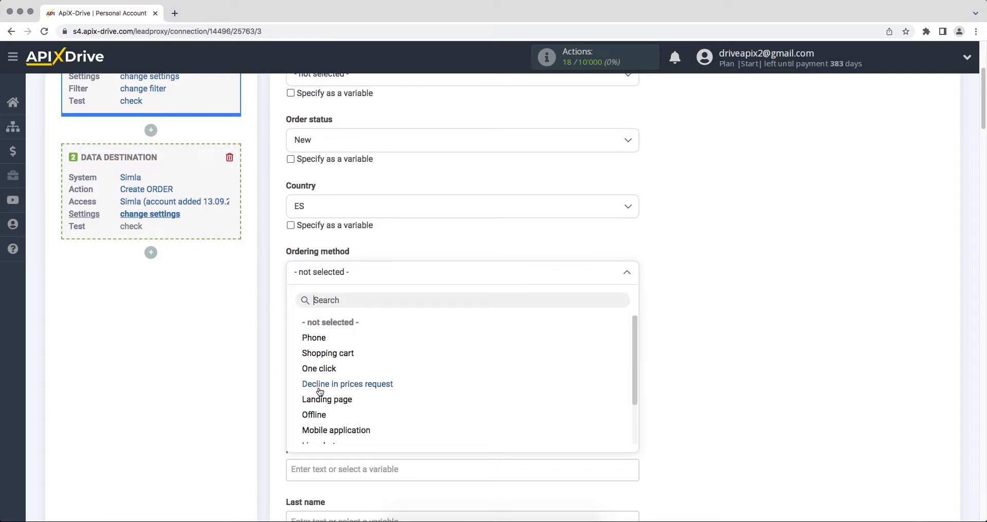
click(326, 430)
click(324, 343)
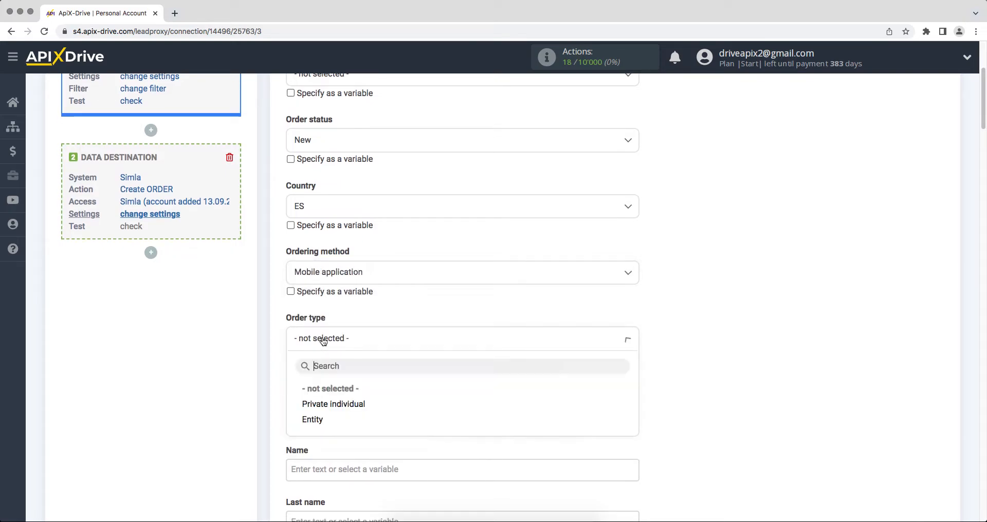
click(321, 403)
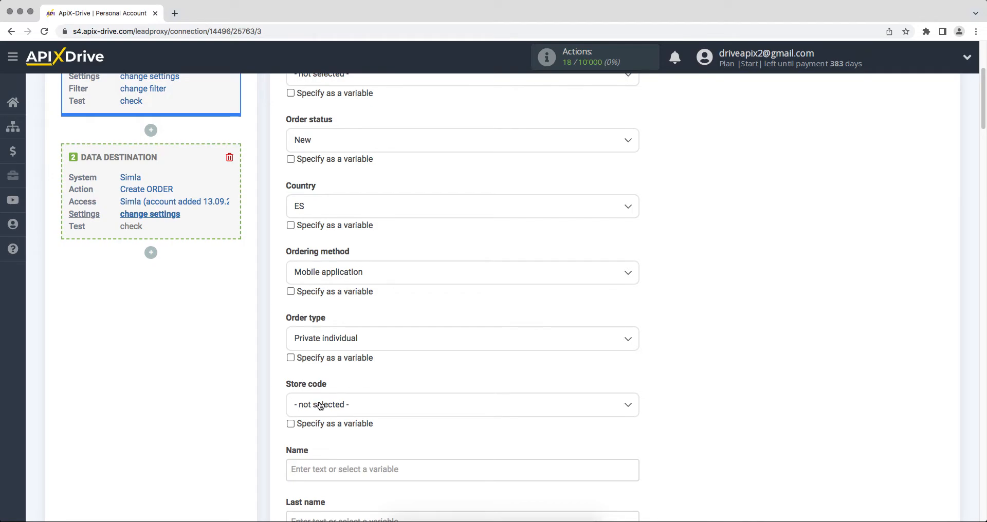
Map Name and Last name to the lead's First Name and Last Name
click(306, 469)
scroll(636, 249, down, 2)
drag(637, 250, 639, 316)
click(386, 230)
click(352, 195)
drag(629, 228, 639, 319)
click(360, 298)
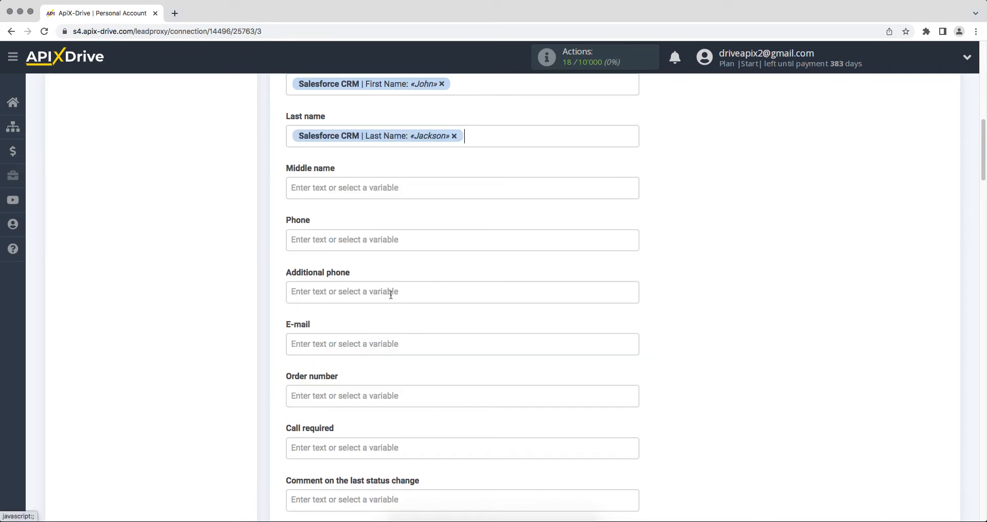
Map Phone and E-mail to the lead's phone and Email variables
click(360, 245)
drag(635, 230, 637, 362)
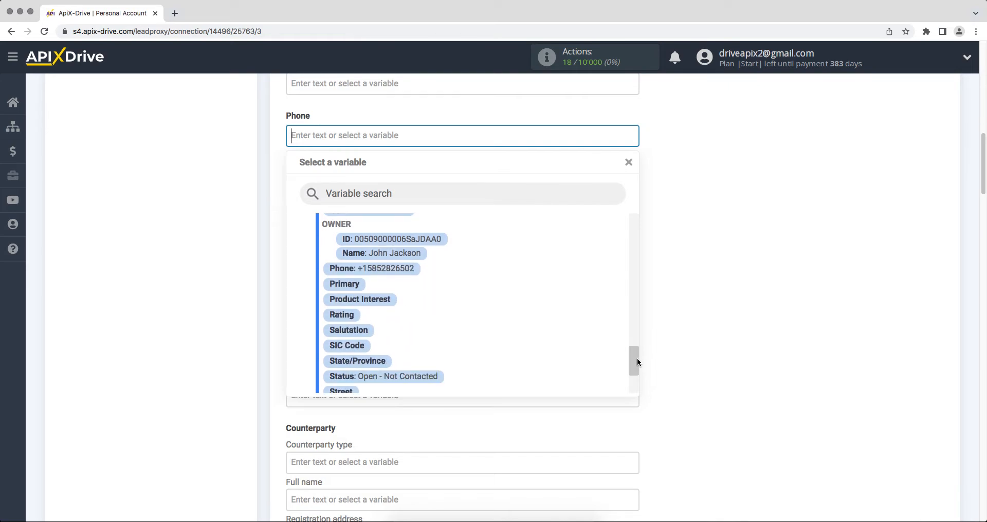
click(406, 270)
click(377, 235)
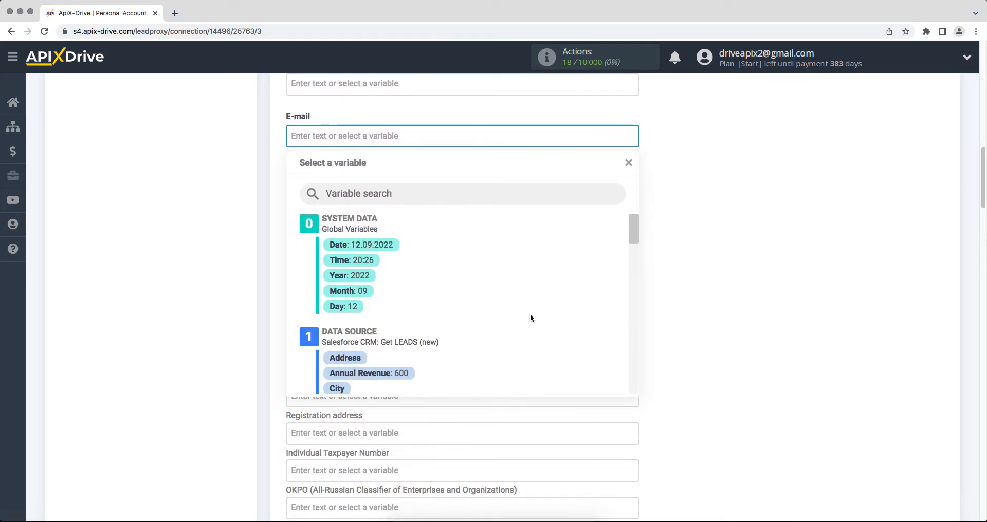
drag(635, 224, 637, 289)
click(441, 277)
Enter 'New lead from Salesforce CRM' as the Customer comment
scroll(442, 276, down, 10)
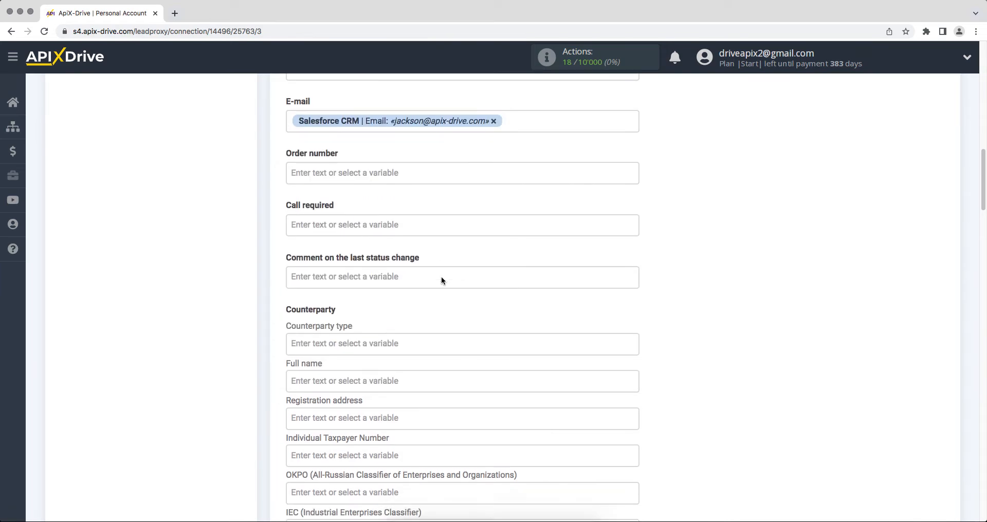
scroll(441, 277, down, 4)
click(405, 308)
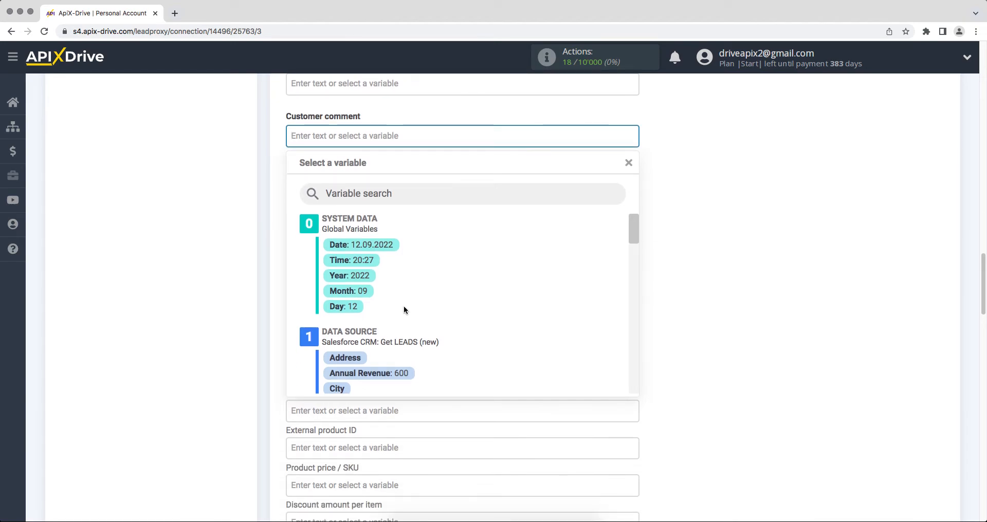
text(N)
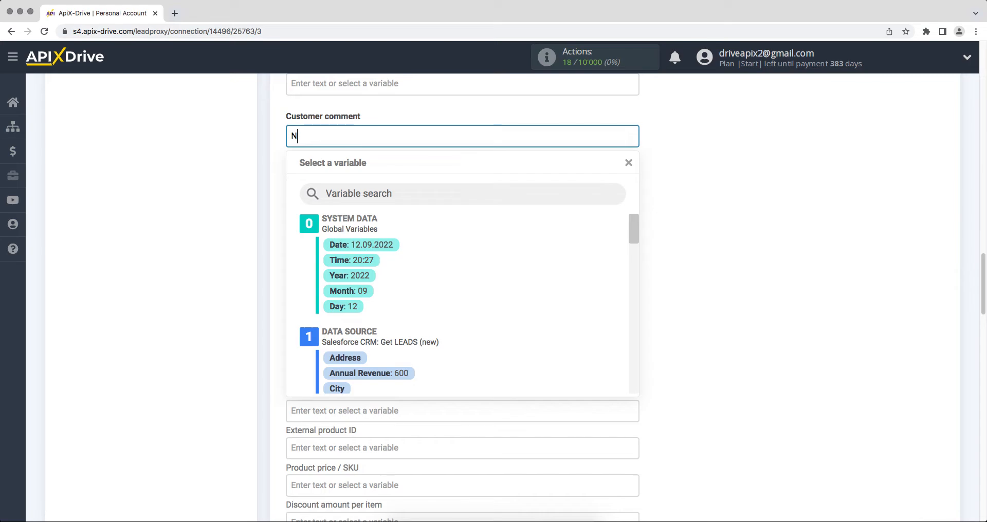
text(ew lead from Salesforce CRM)
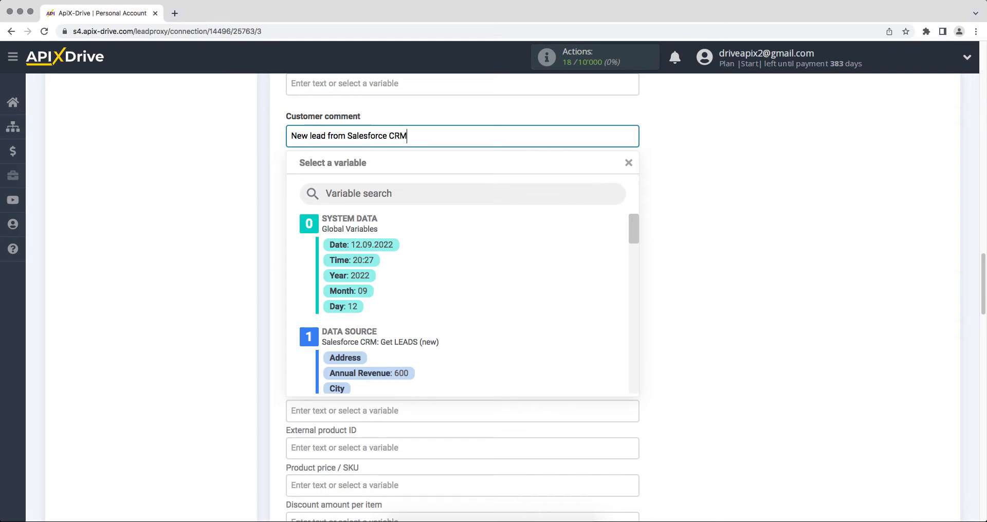
Fill Product price / SKU with the lead's Annual Revenue
click(705, 323)
scroll(706, 326, down, 2)
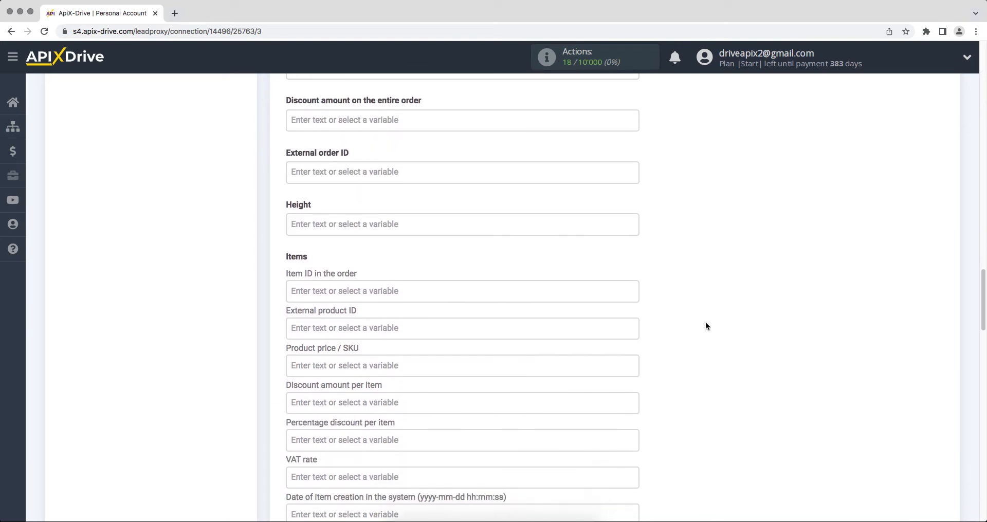
click(474, 363)
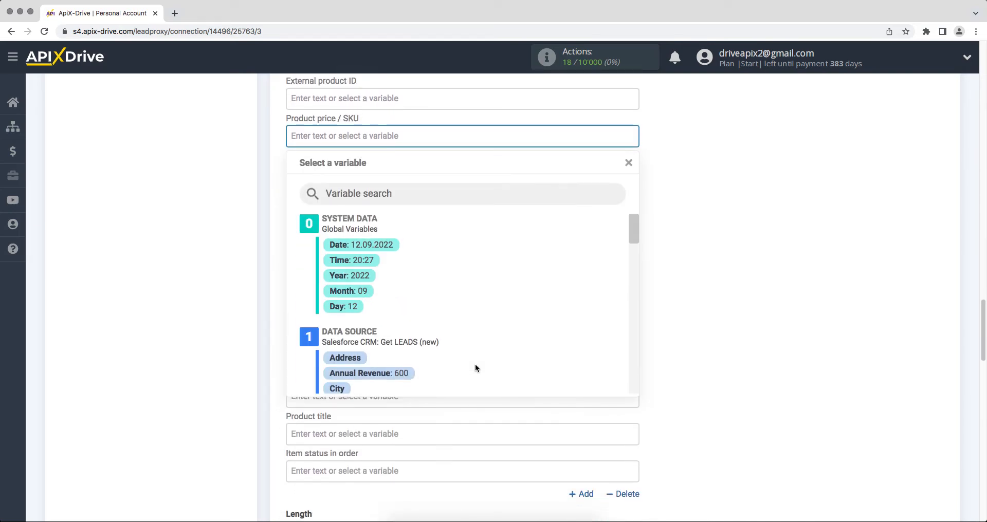
click(402, 373)
Fill Product title with the lead's Description and save the mapping to reach the test preview
click(353, 428)
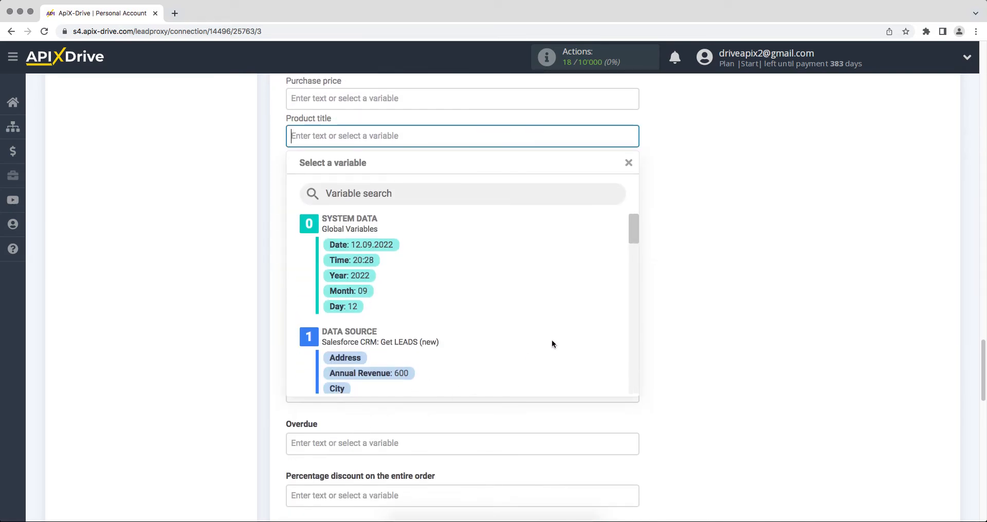
drag(637, 228, 639, 294)
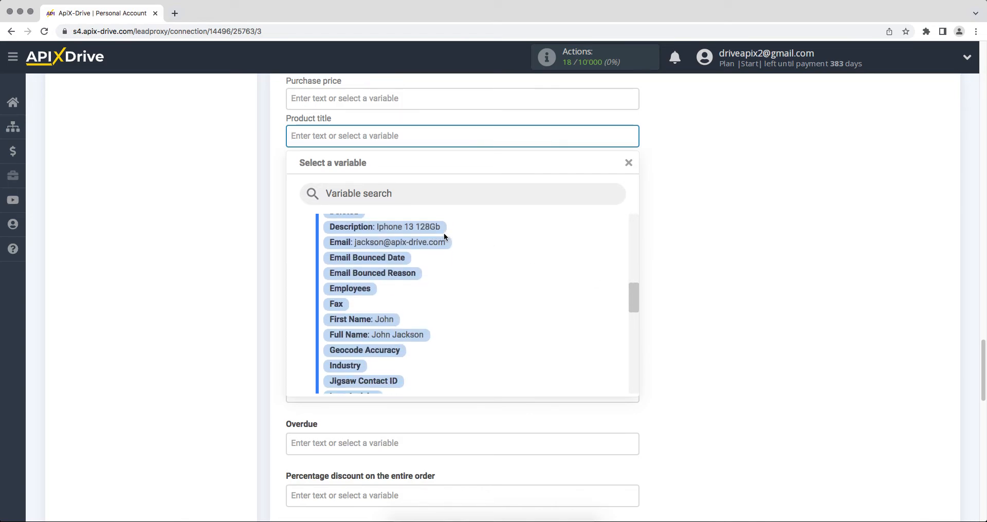
click(427, 228)
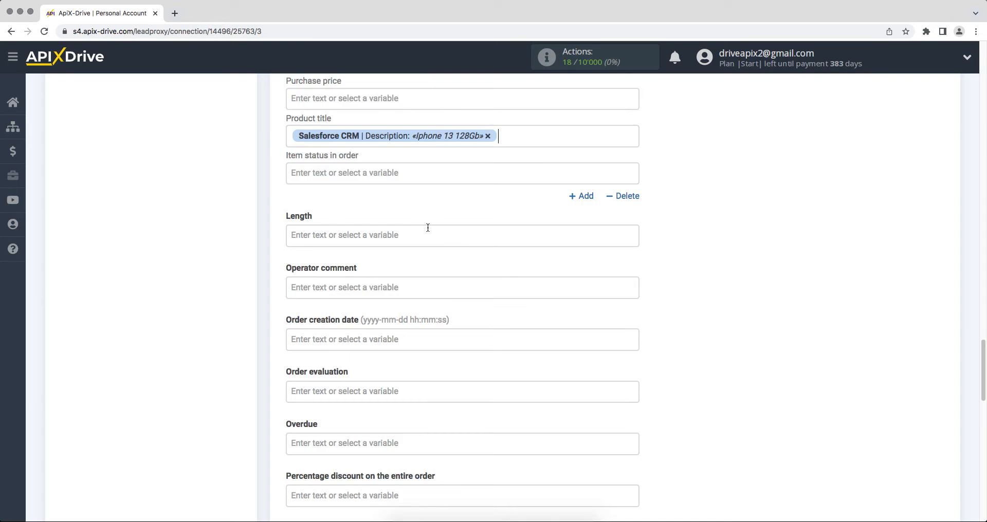
scroll(427, 227, down, 9)
scroll(428, 227, down, 5)
click(302, 421)
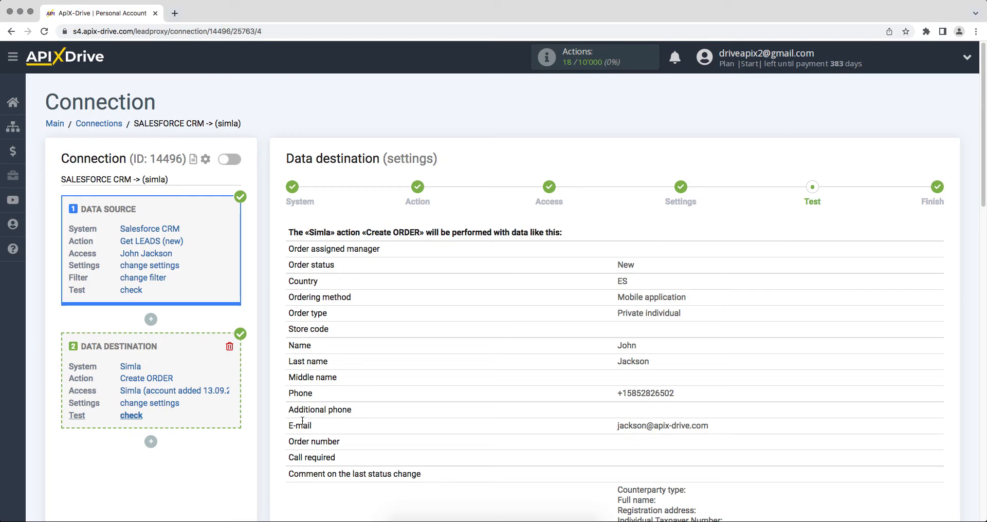
Send the test order data to Simla
scroll(302, 422, down, 15)
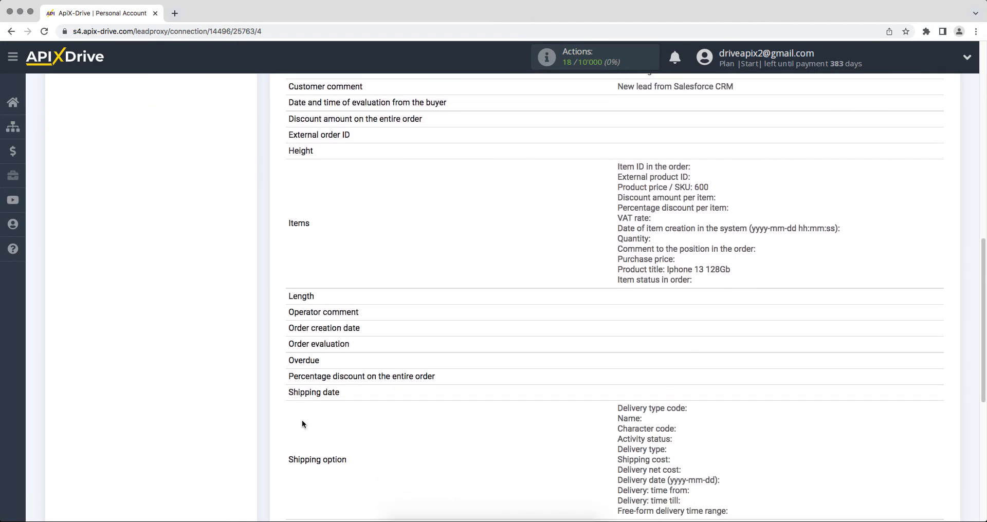
click(391, 394)
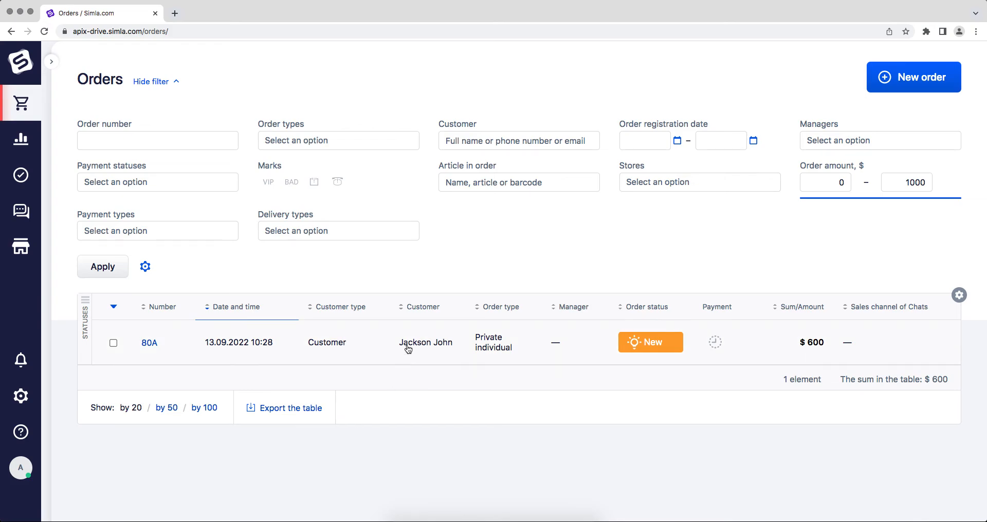
Open Simla order 80A and check its customer details and $600 Iphone 13 128Gb item
click(406, 348)
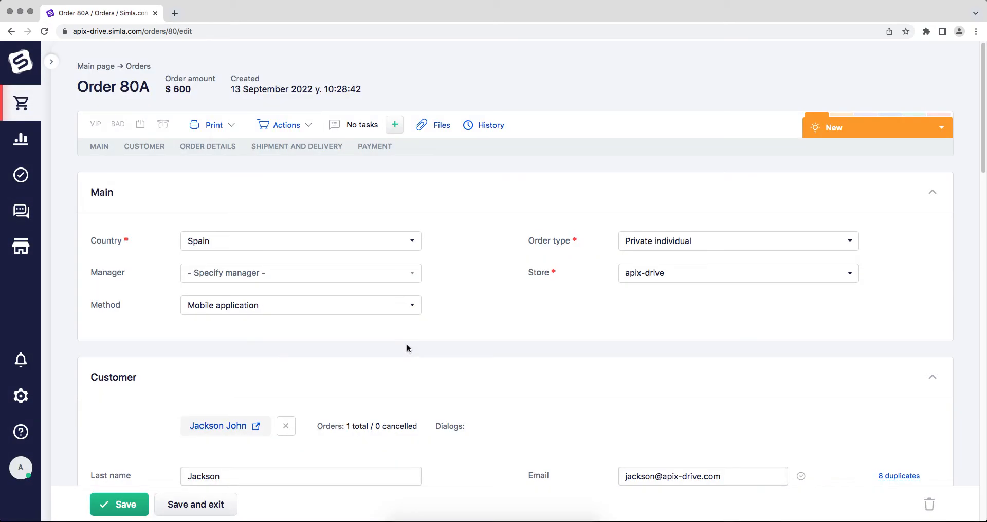
scroll(407, 349, down, 5)
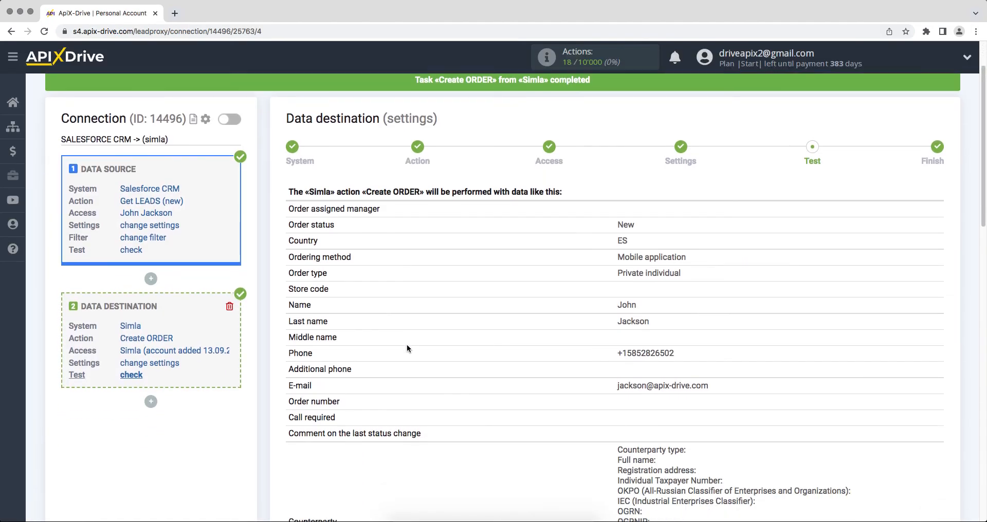
scroll(407, 349, down, 5)
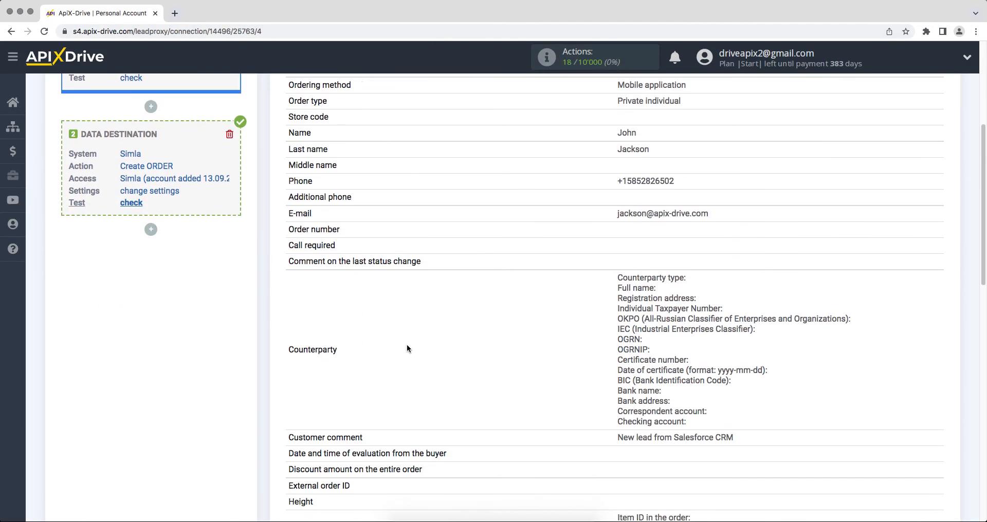
Finish the connection setup and enable auto-update
scroll(407, 349, down, 10)
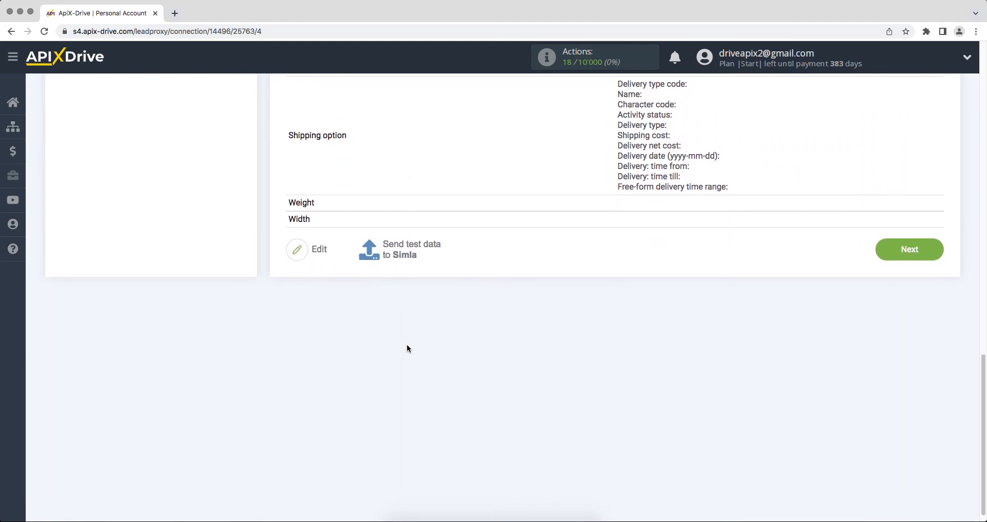
click(879, 250)
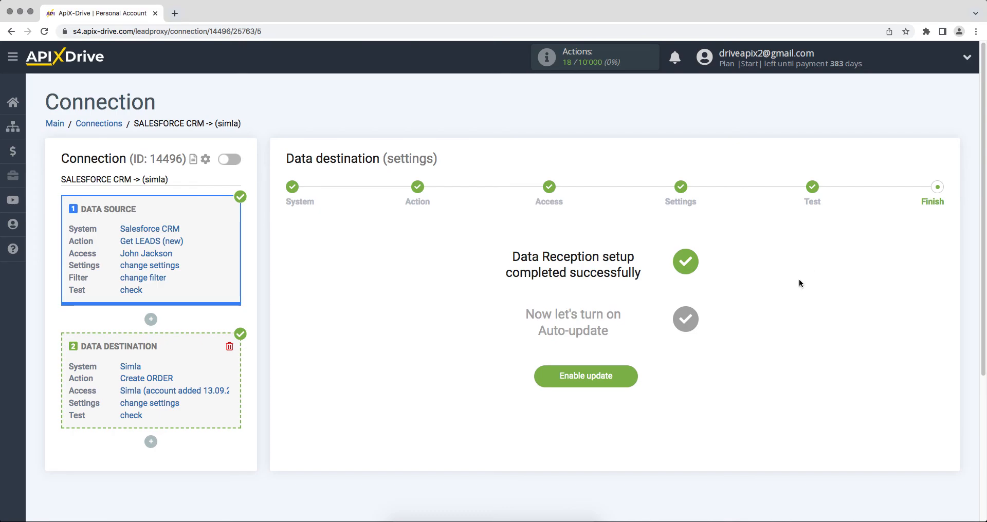
click(554, 379)
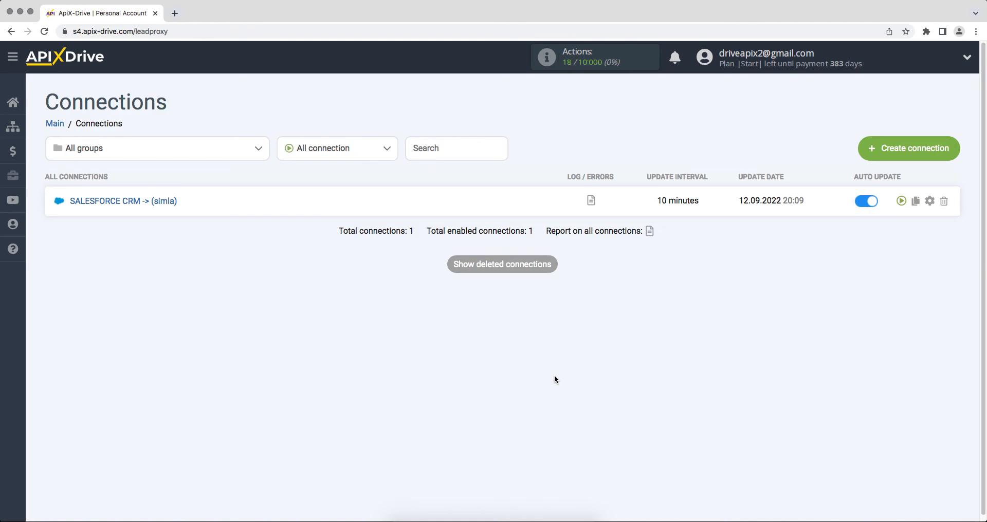
Set the Salesforce-to-Simla connection's update interval to 5 minutes
click(930, 201)
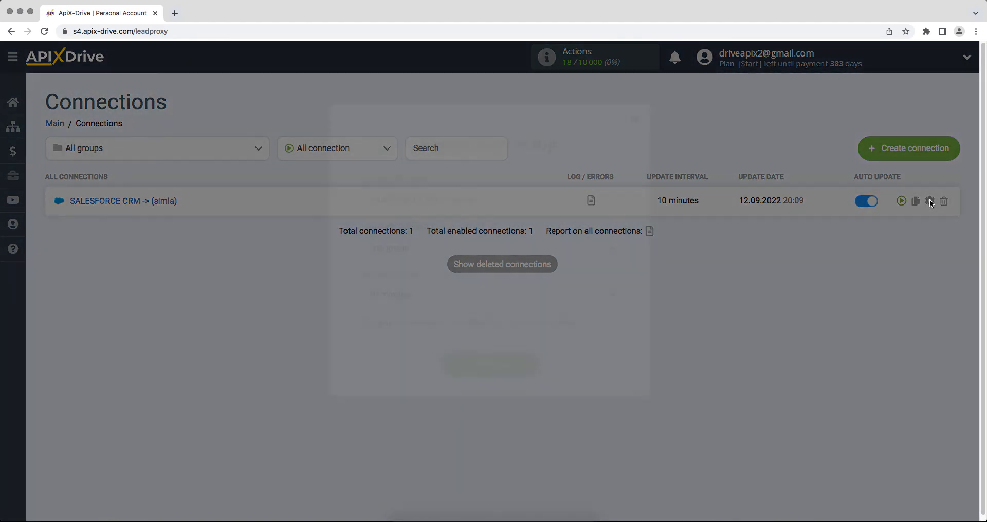
click(609, 291)
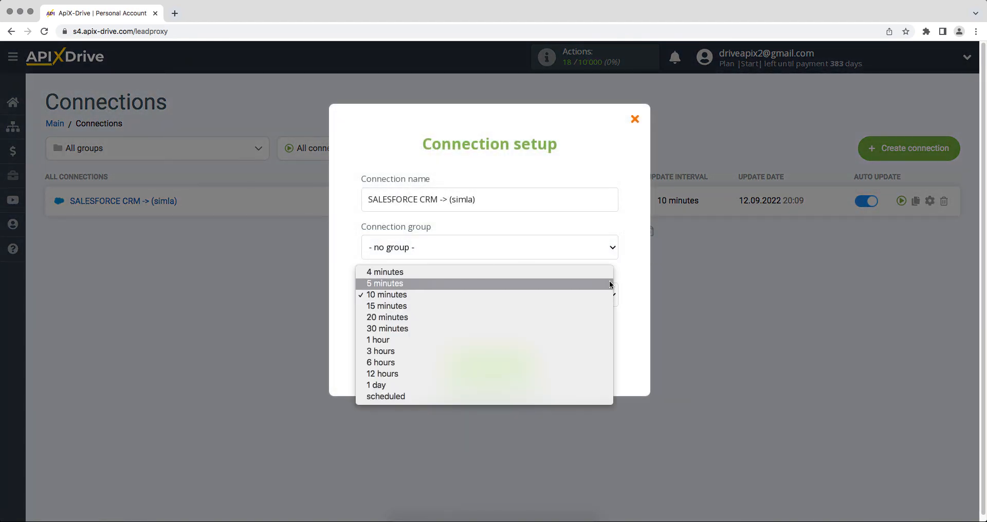
click(610, 284)
click(451, 369)
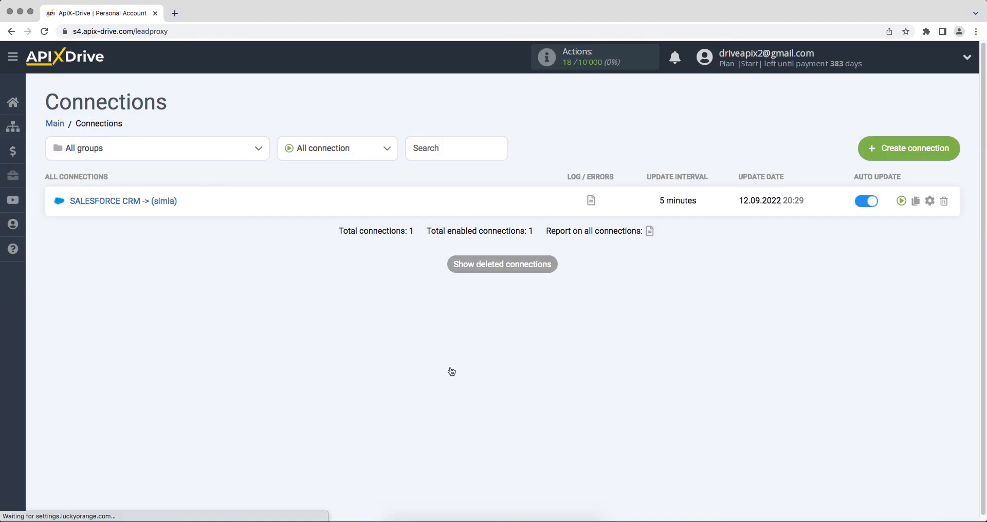